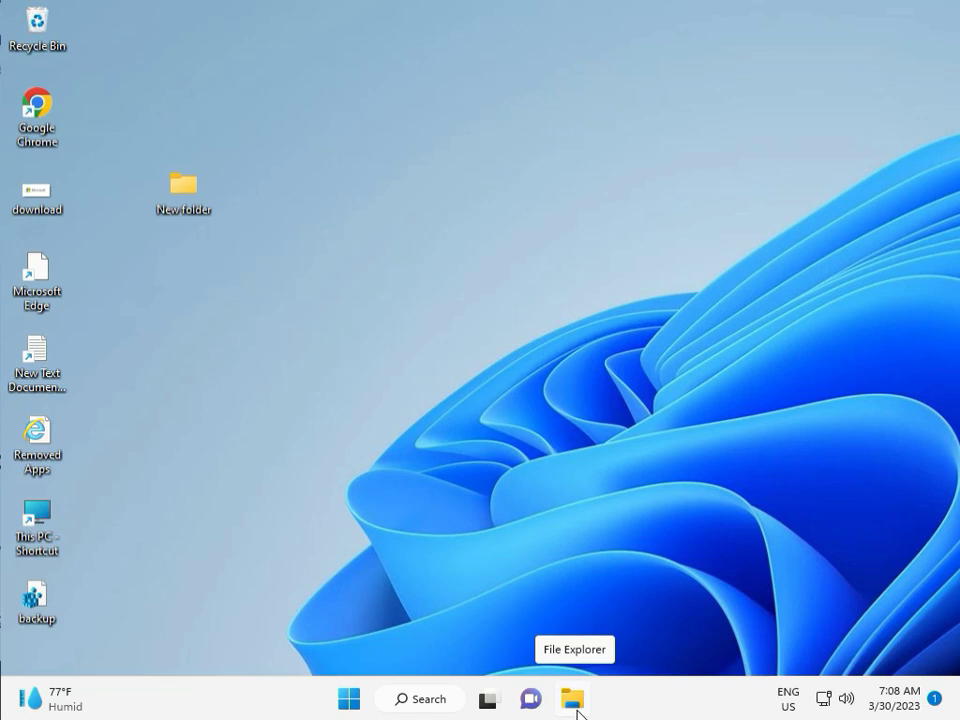
Step: Open the Other troubleshooters page under the system Troubleshoot settings
click(349, 699)
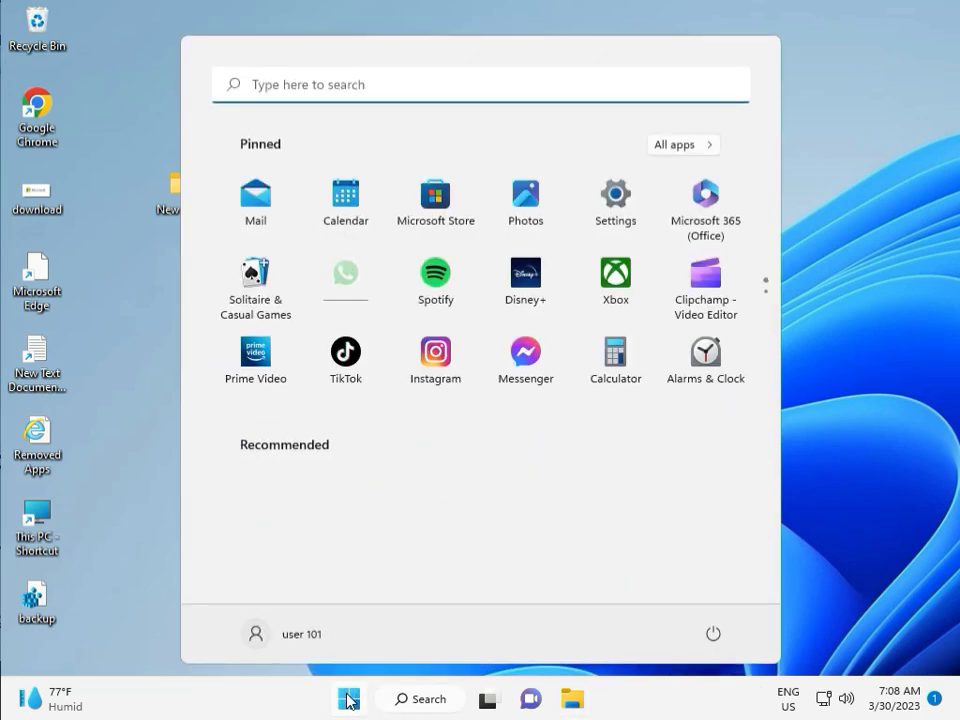
click(627, 202)
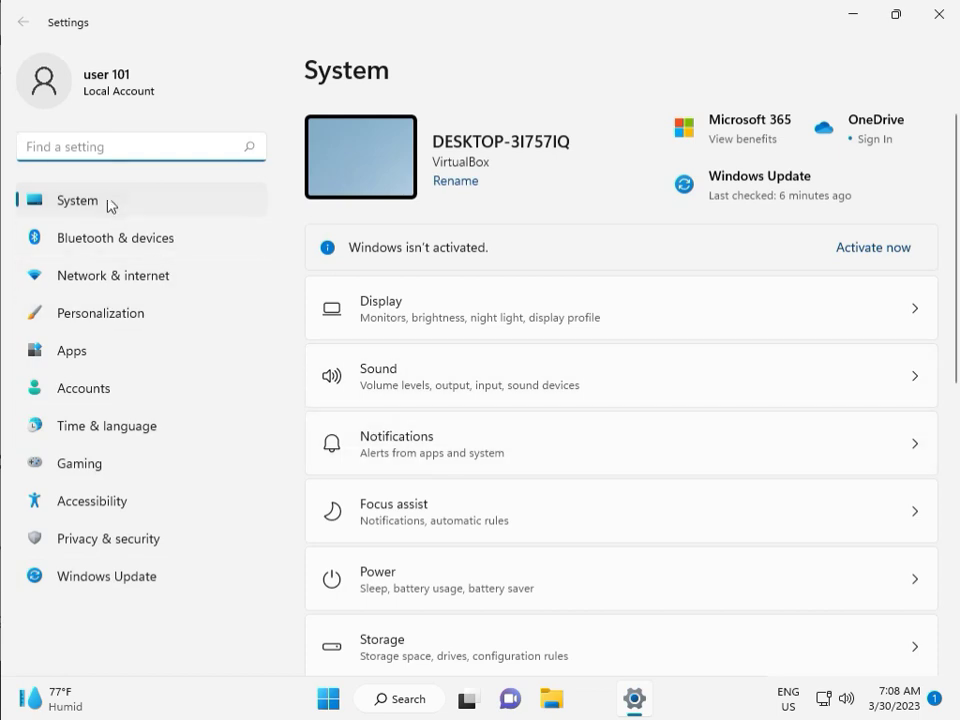
scroll(476, 508, down, 3)
scroll(482, 540, down, 1)
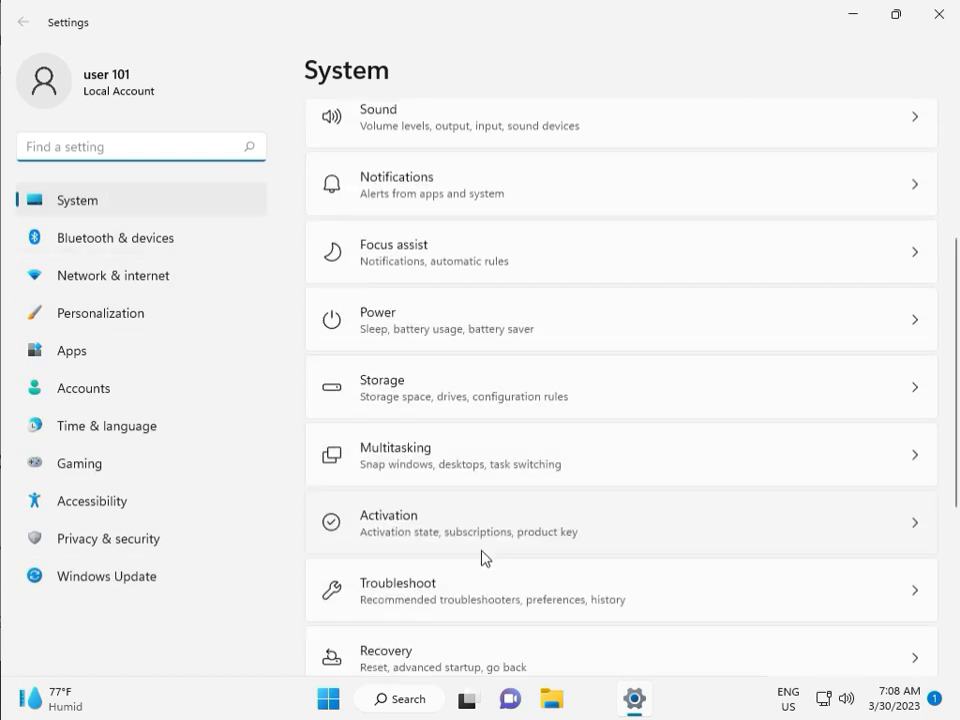
click(491, 595)
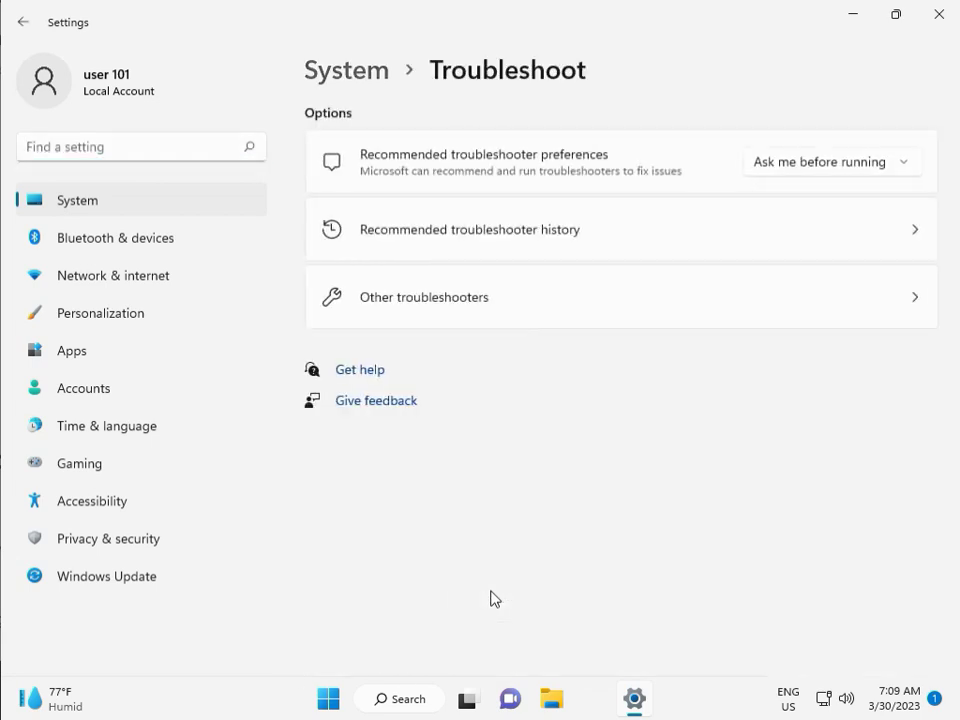
click(417, 305)
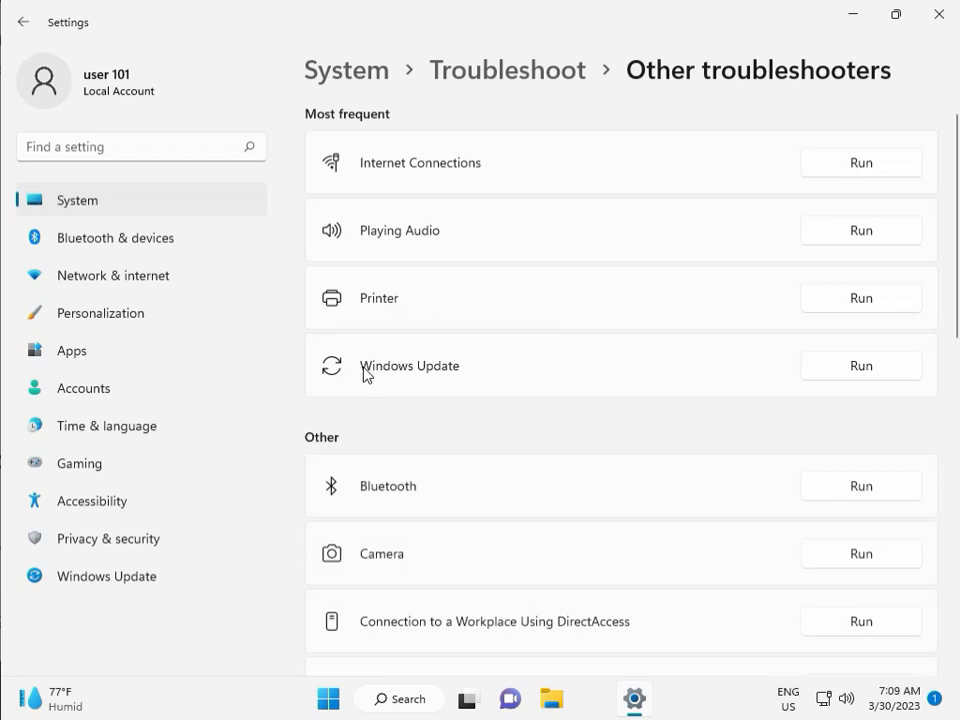
Step: Run the Windows Update troubleshooter, then close it and Settings once troubleshooting completes
click(856, 368)
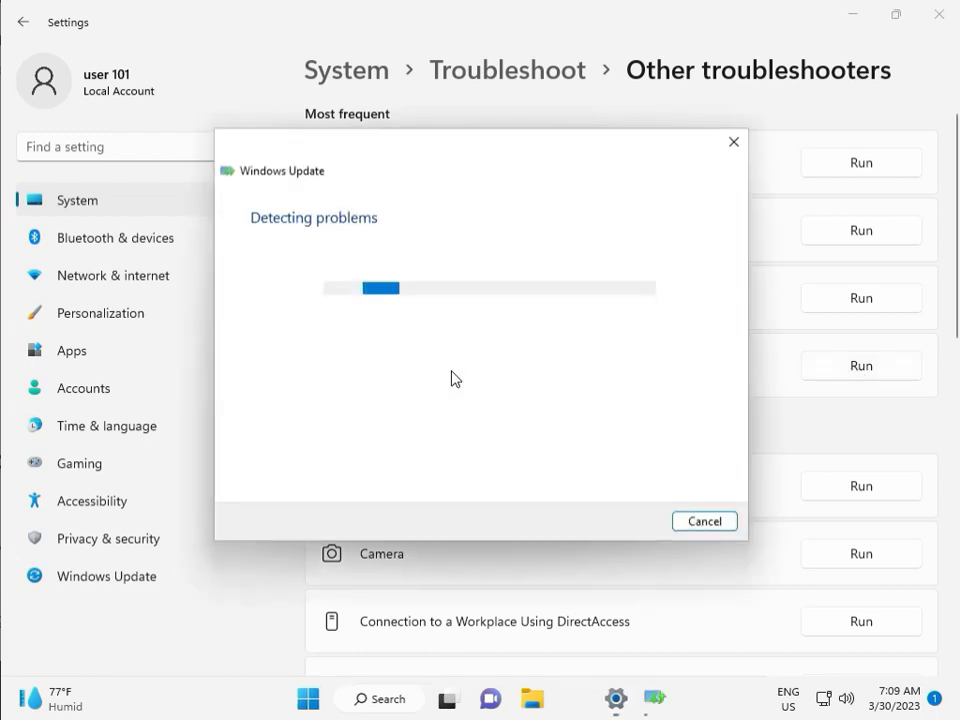
drag(452, 157, 325, 114)
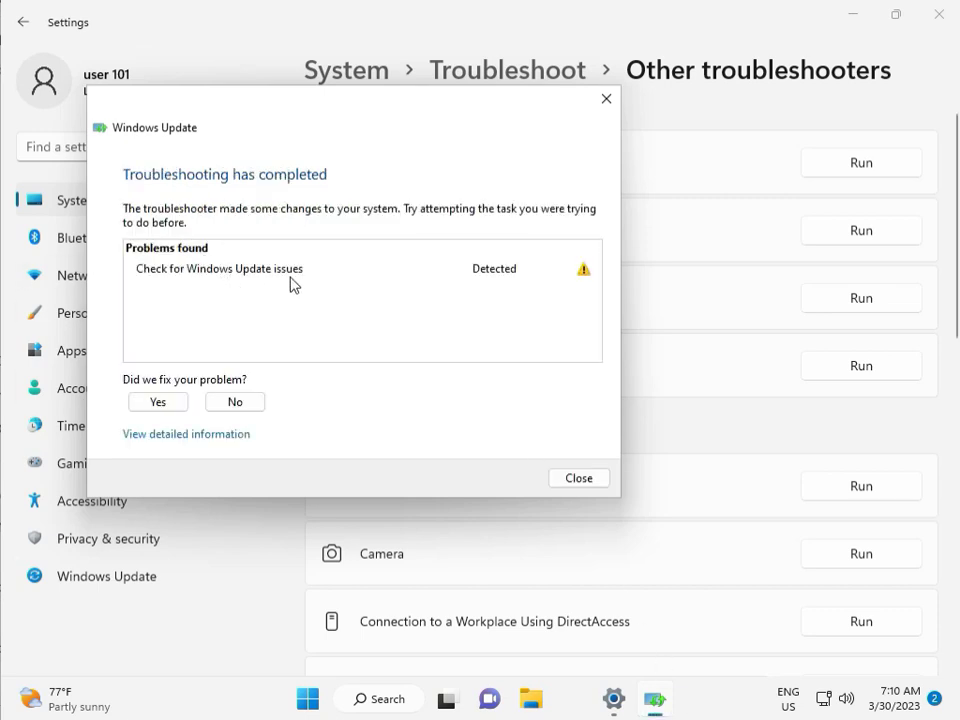
click(579, 480)
click(938, 14)
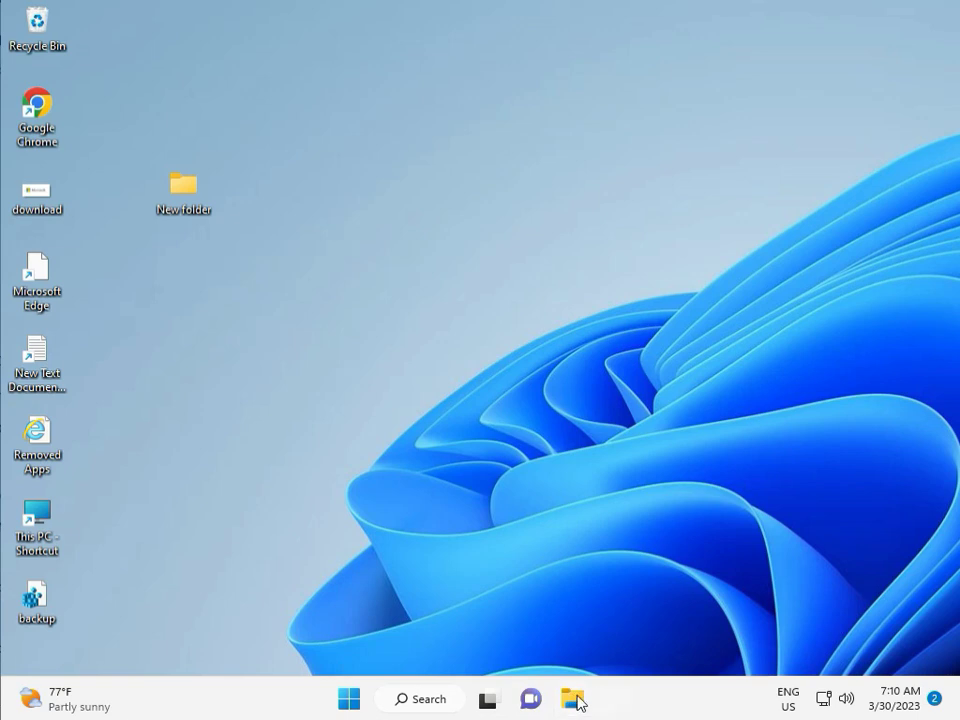
Step: Switch to File Explorer and open the Windows folder on Local Disk (C:)
click(574, 700)
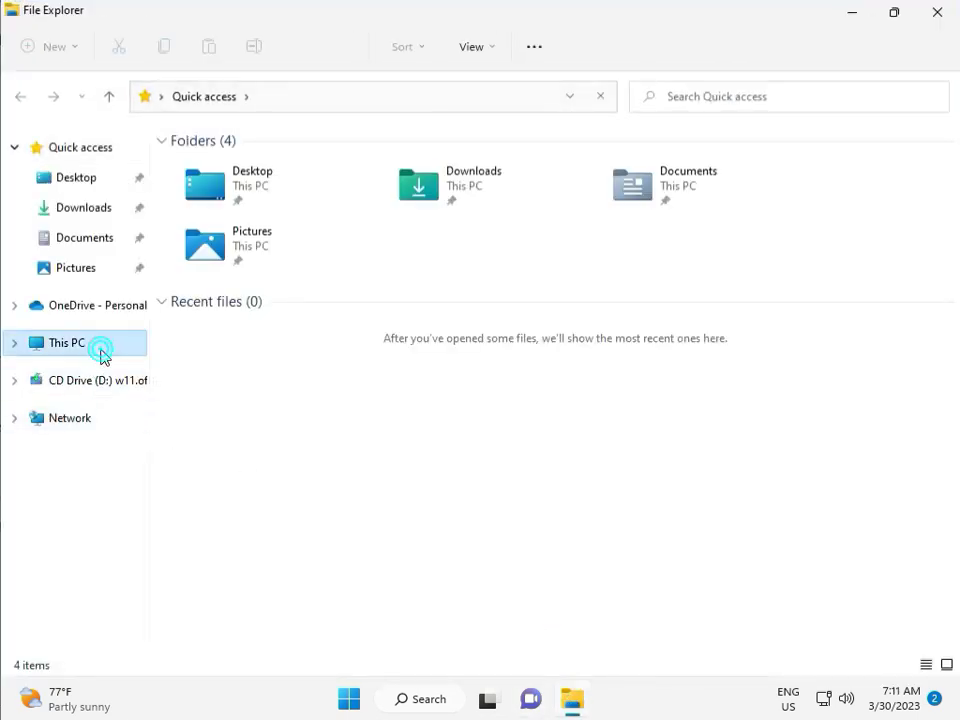
click(101, 355)
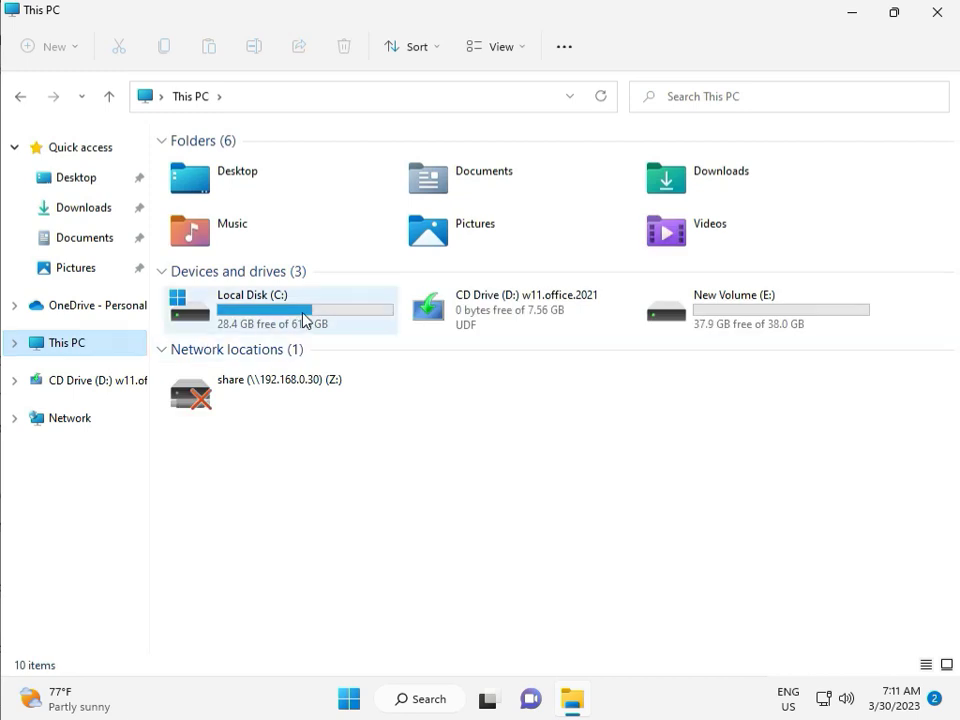
double_click(305, 321)
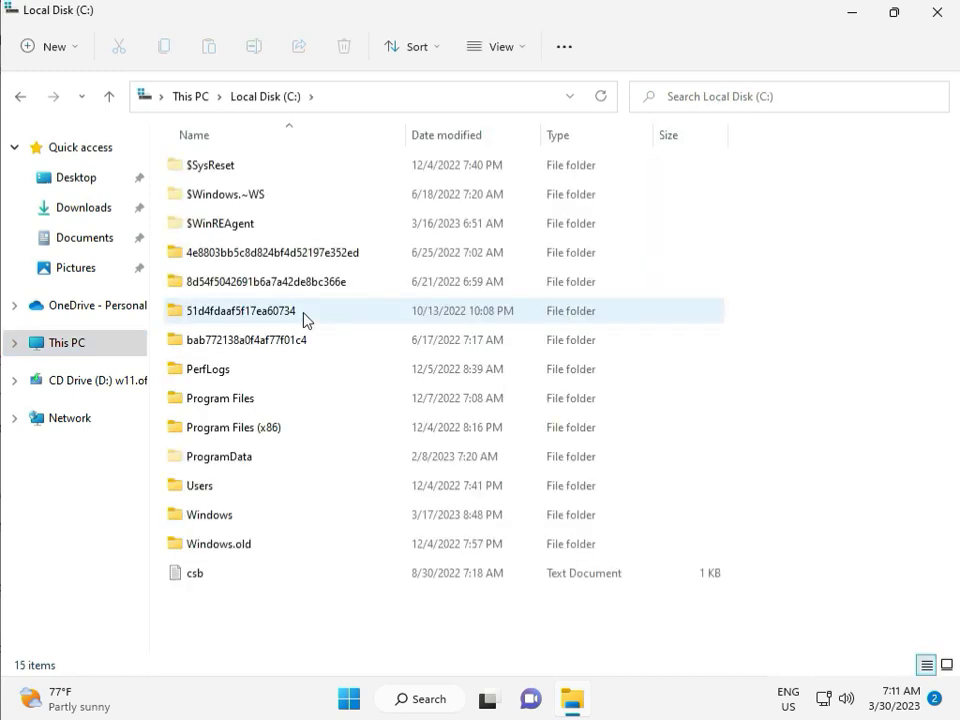
click(248, 517)
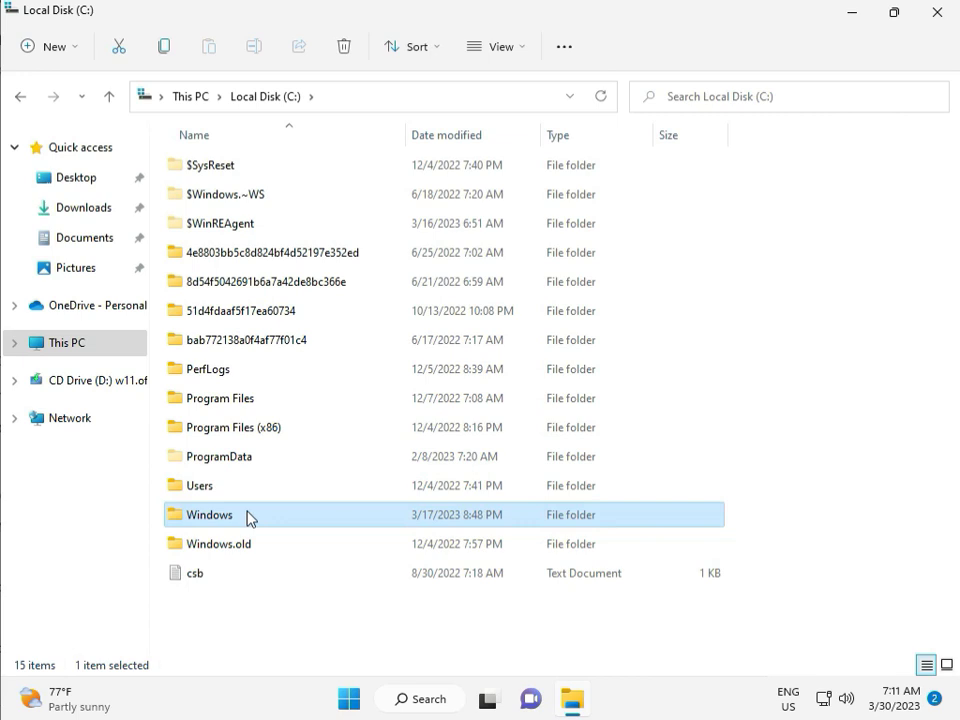
double_click(248, 516)
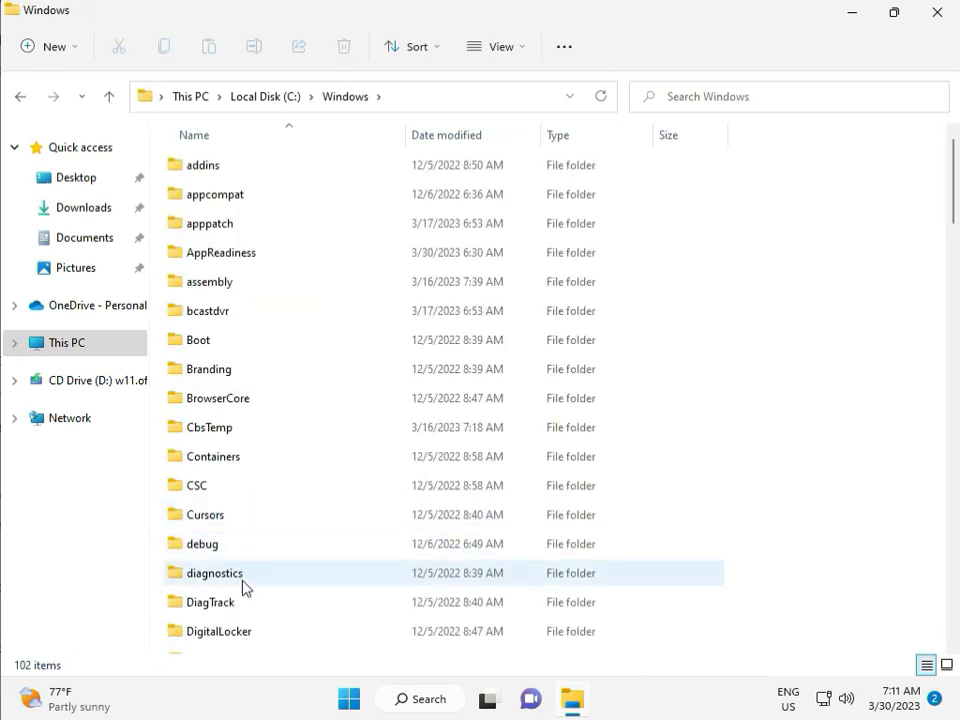
Step: Find and open the SoftwareDistribution folder inside the Windows folder
scroll(330, 585, down, 8)
scroll(348, 571, down, 3)
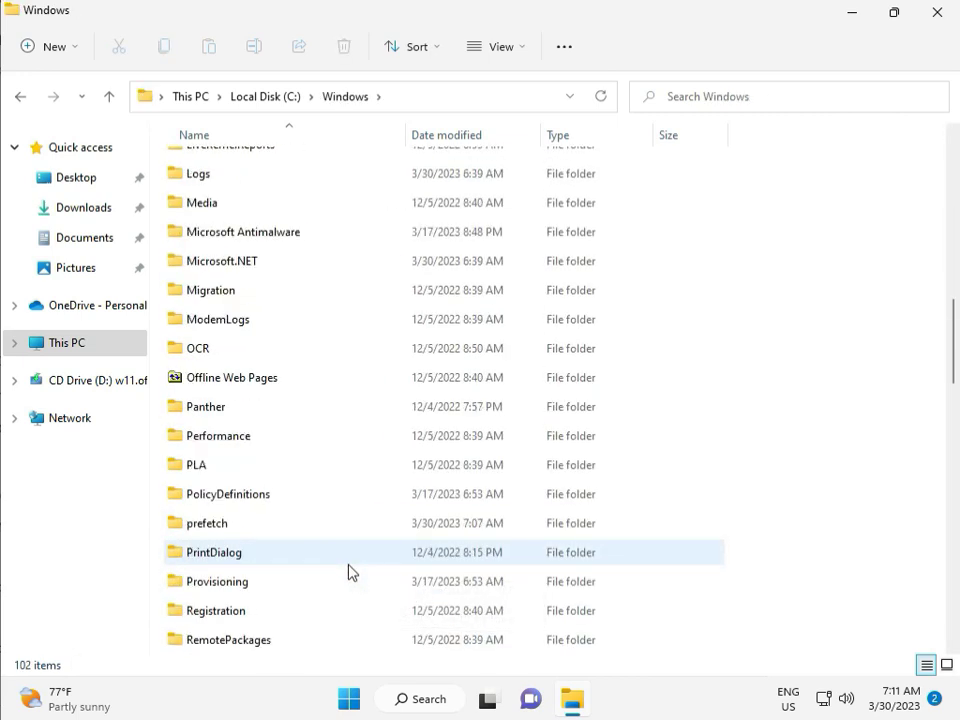
scroll(348, 571, down, 4)
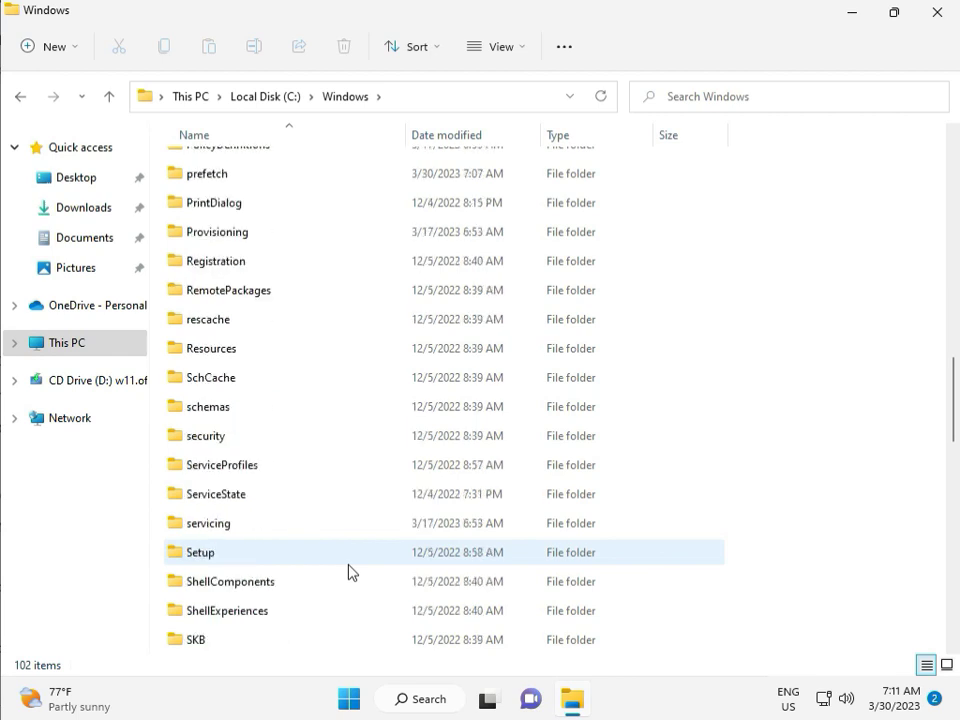
scroll(341, 568, down, 2)
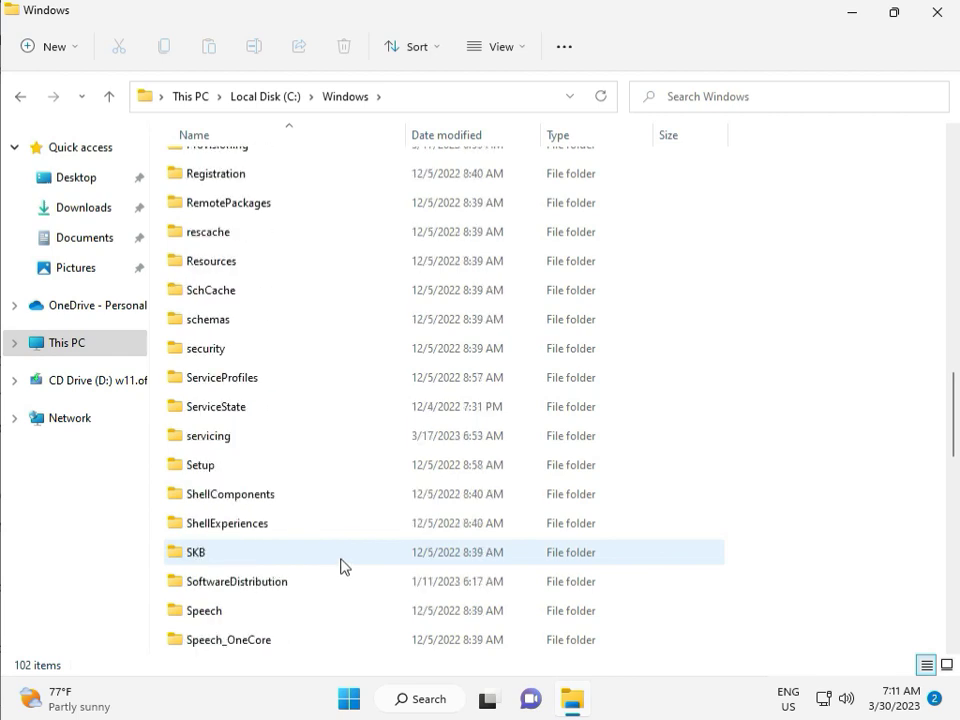
click(262, 497)
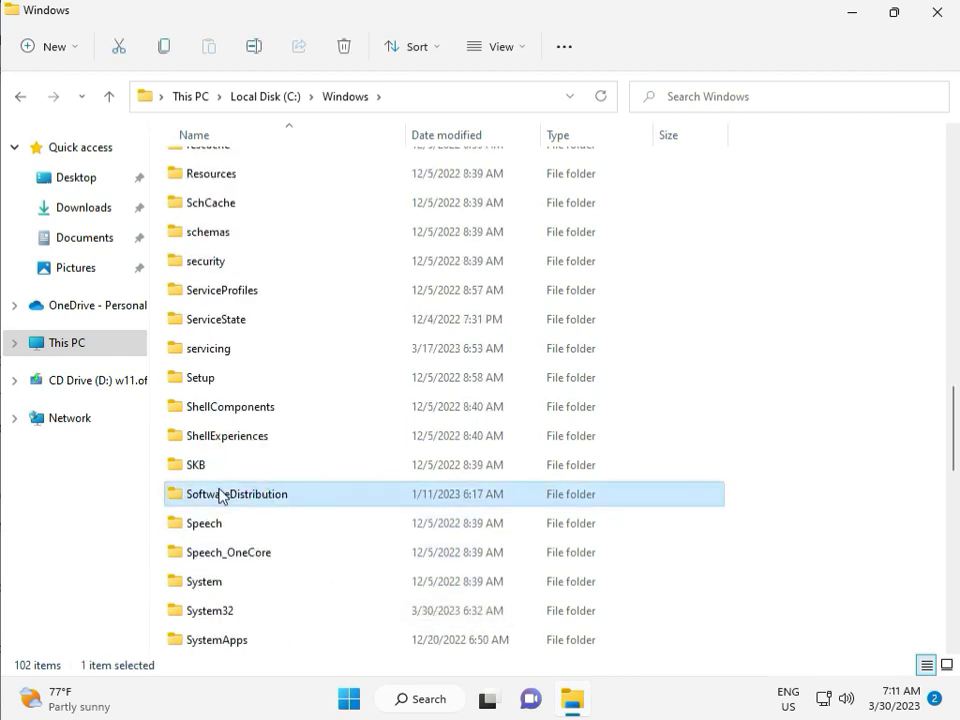
double_click(248, 497)
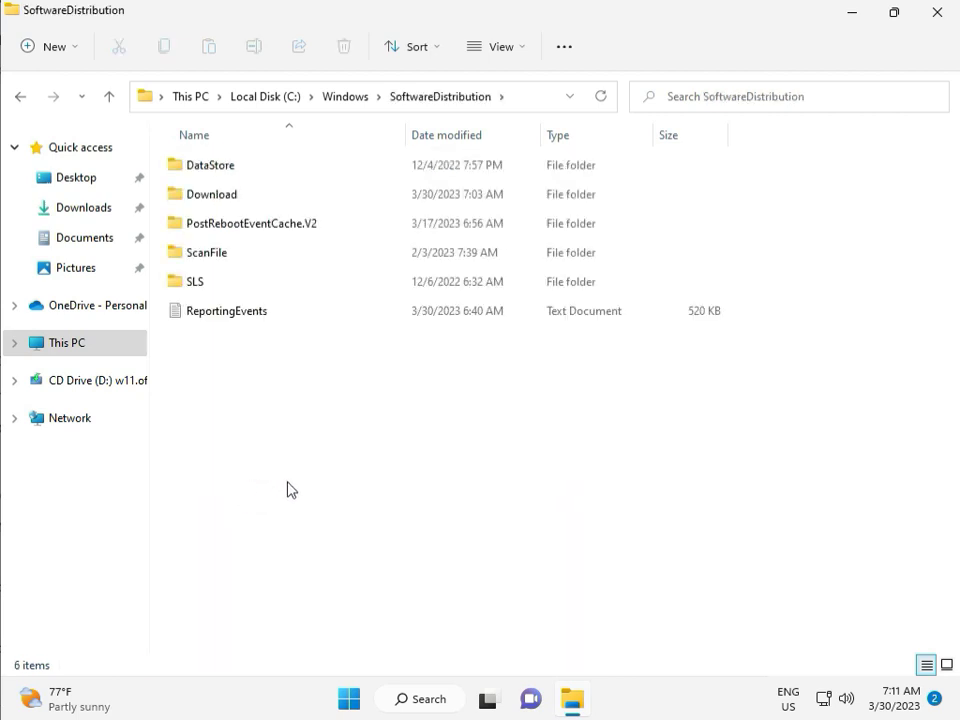
Step: Delete everything in the SoftwareDistribution Download folder, granting administrator permission for all items, and close File Explorer
mouse_move(498, 717)
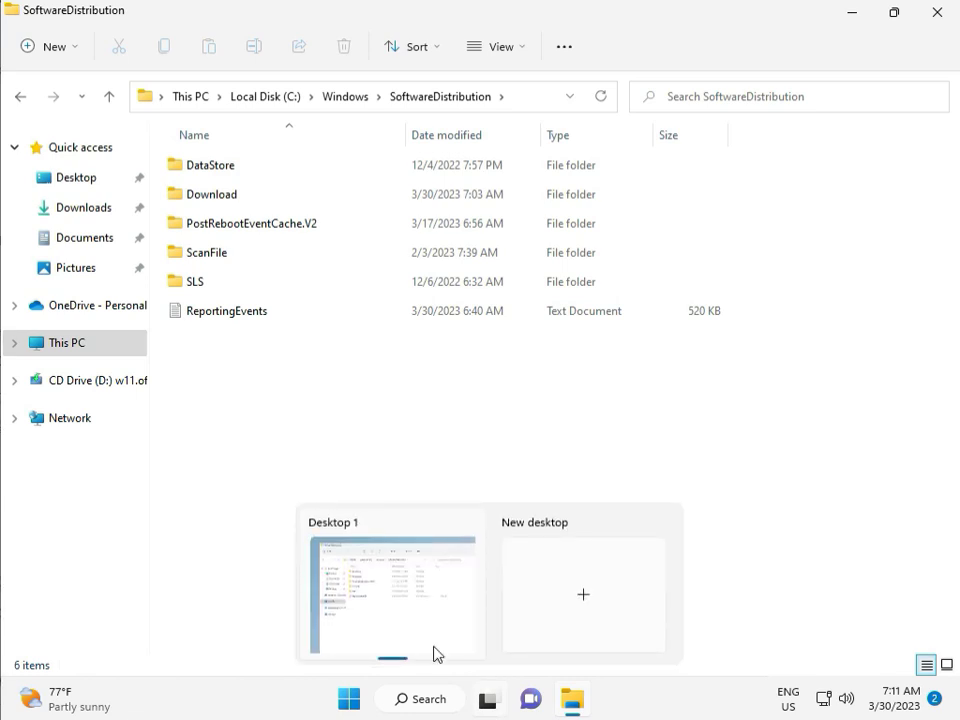
double_click(245, 196)
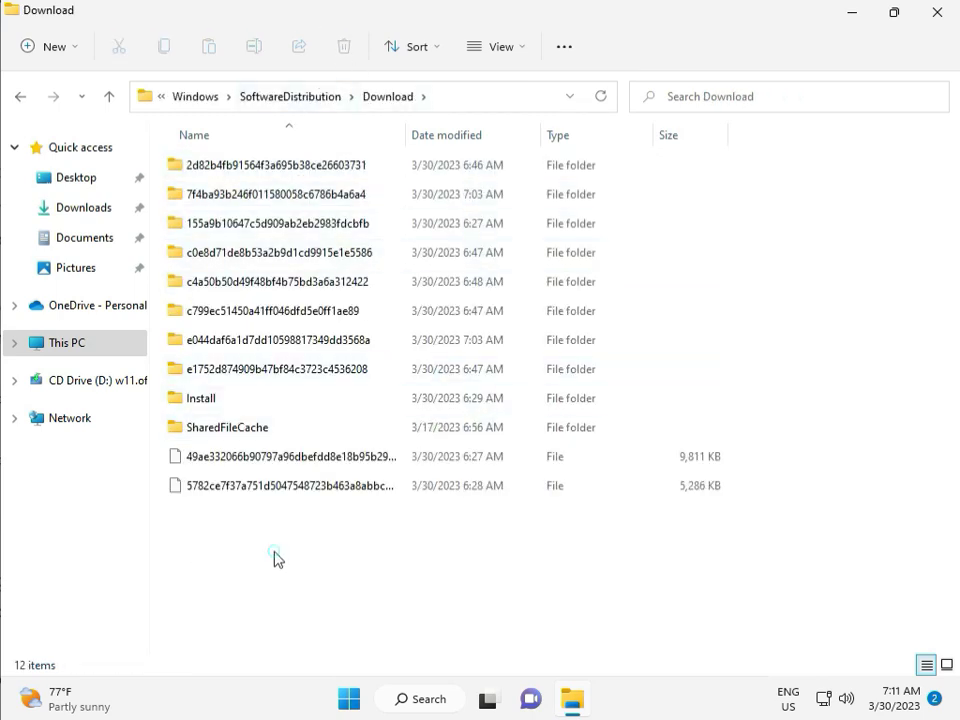
drag(275, 552, 286, 176)
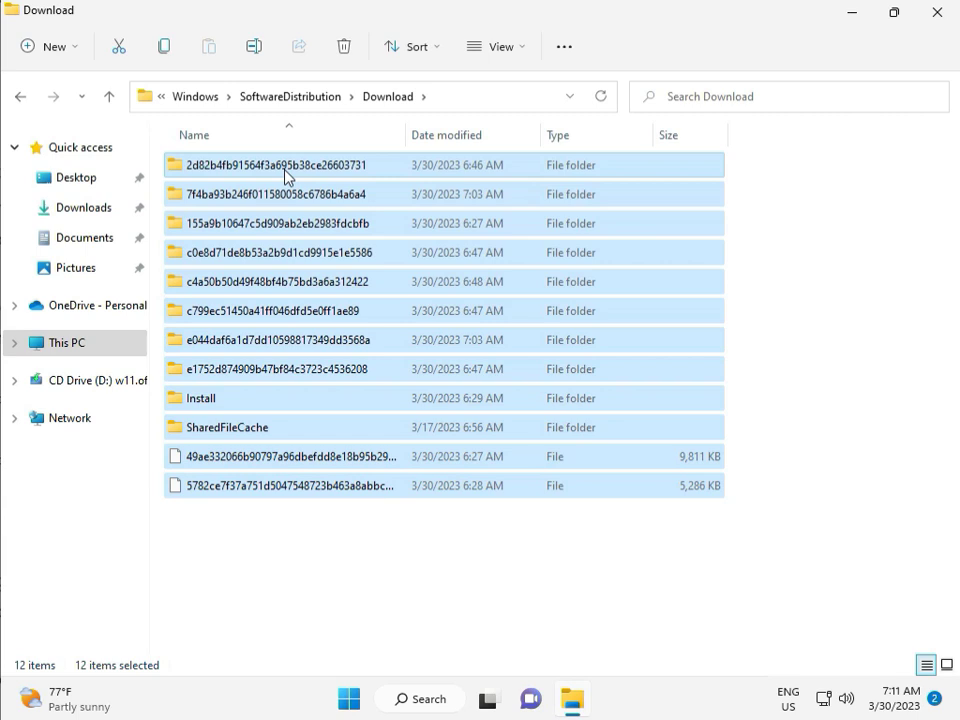
key(Delete)
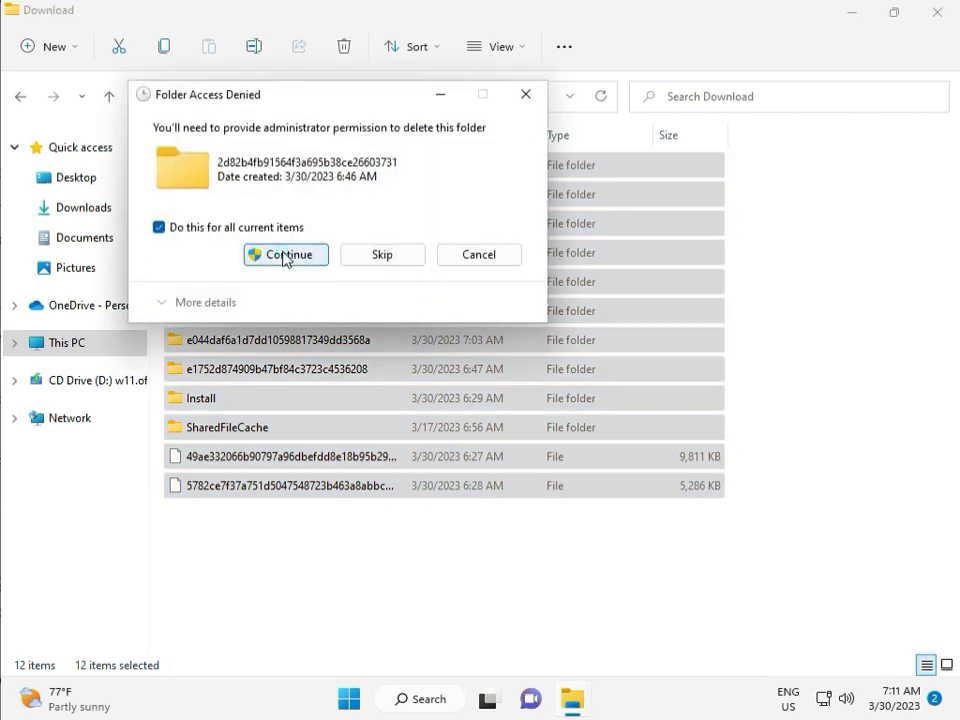
click(285, 256)
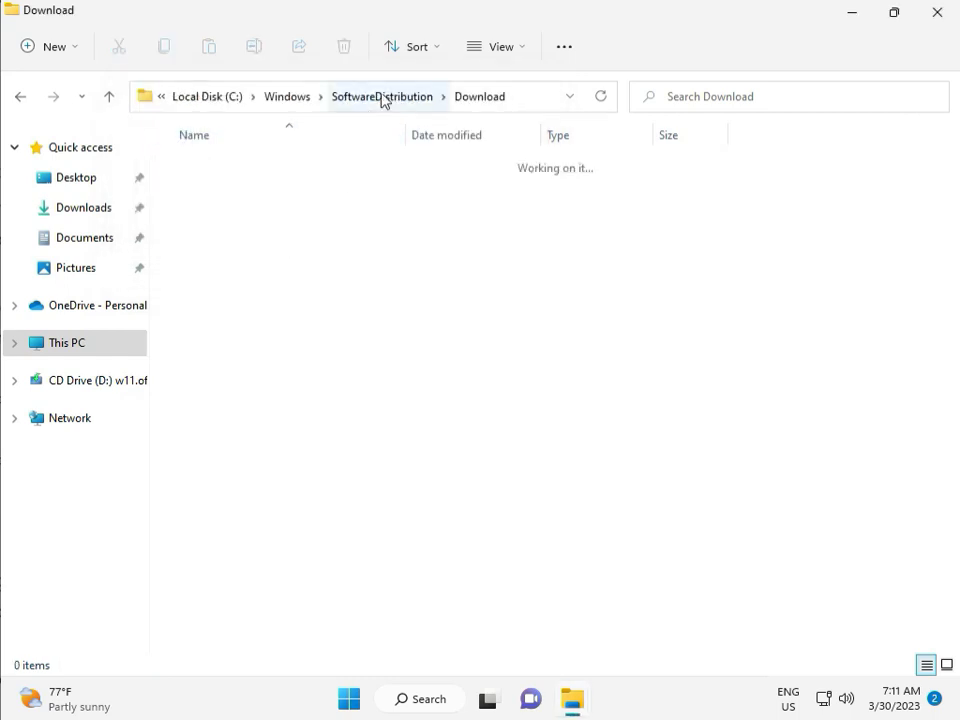
click(381, 96)
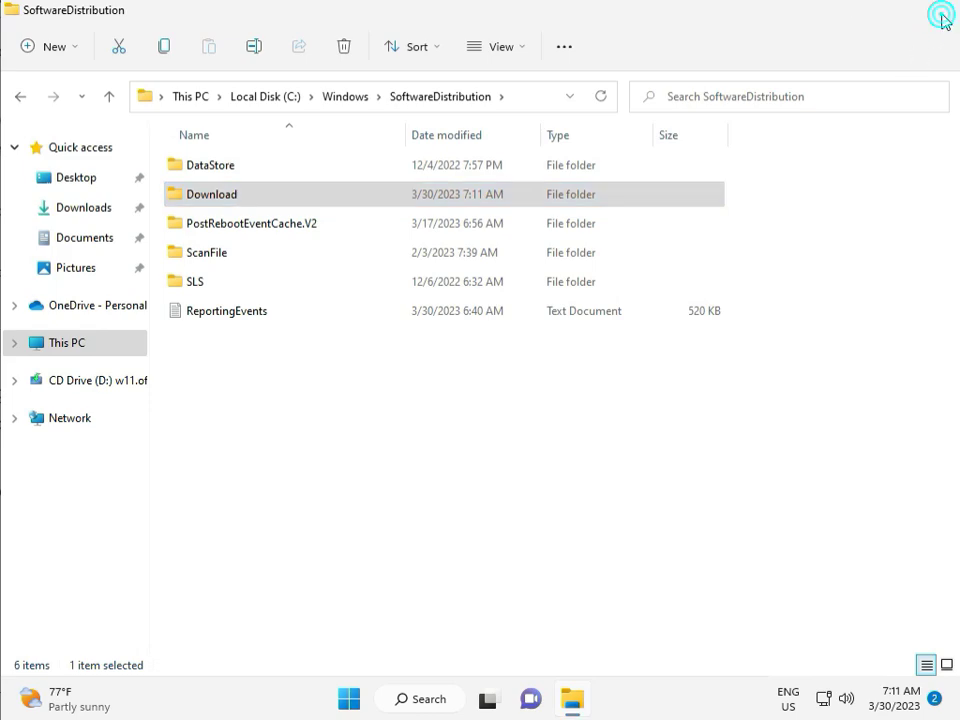
click(937, 13)
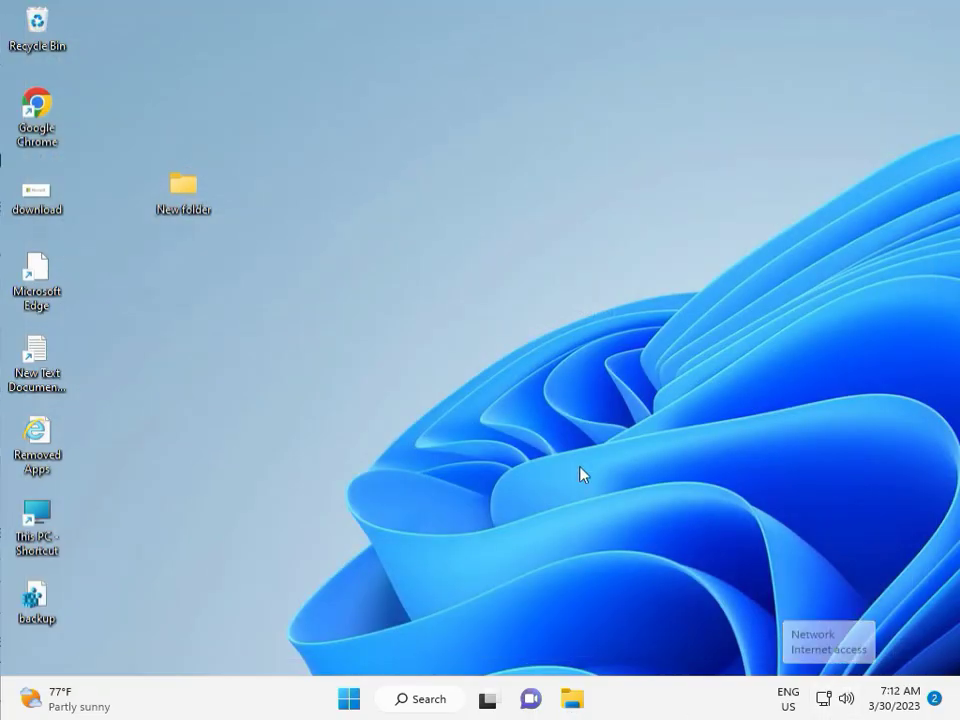
Step: Open the Services console by running services.msc
click(553, 405)
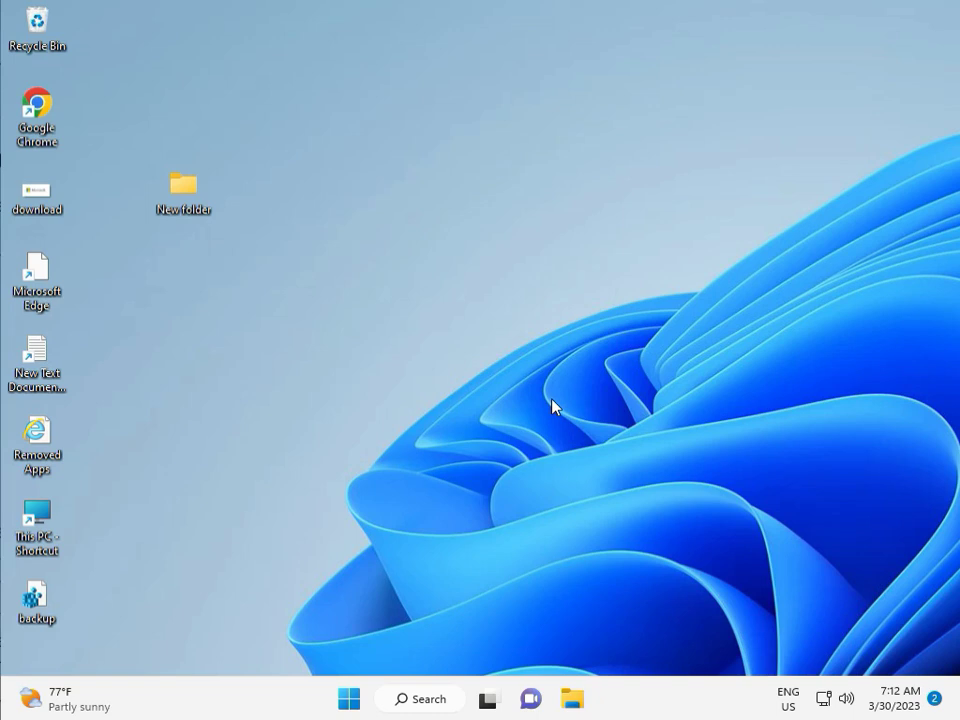
key(super+r)
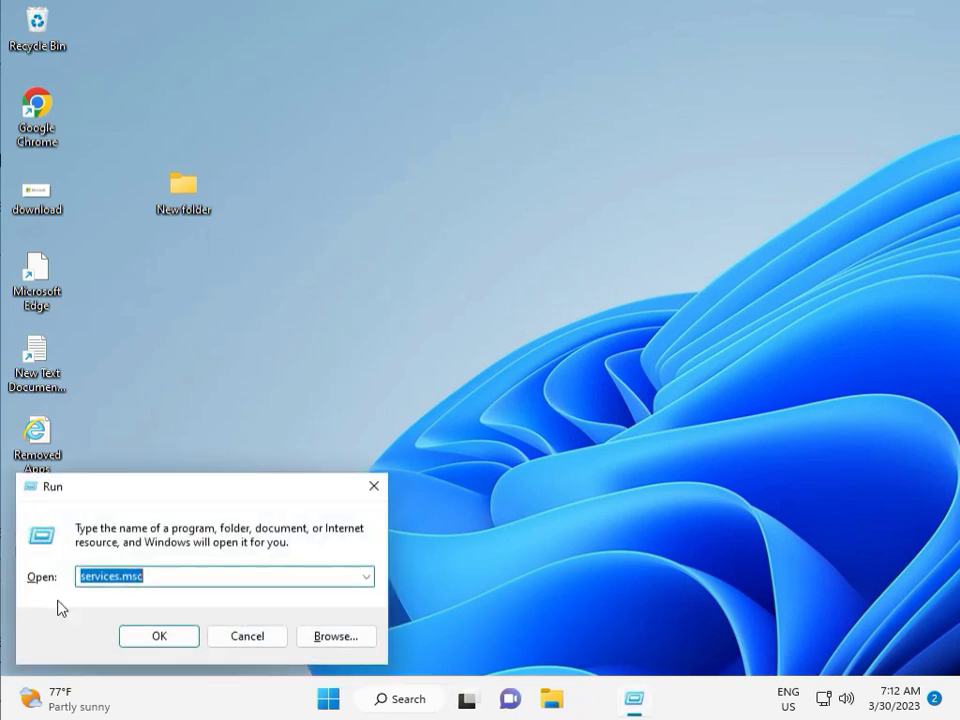
click(157, 635)
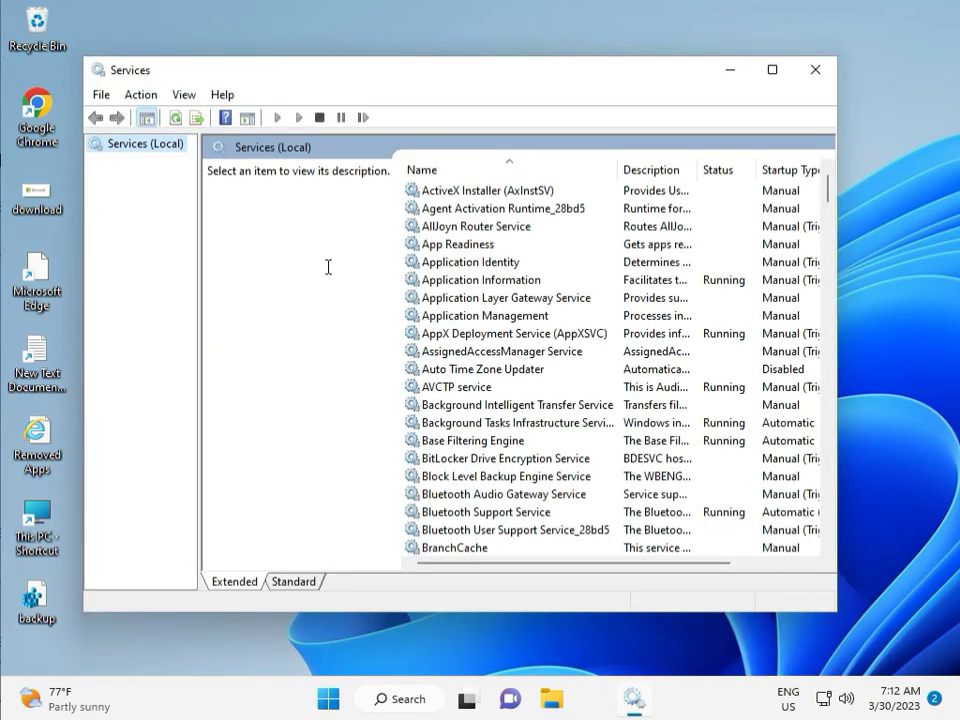
Step: Find the Windows Update service in the services list and restart it
click(531, 298)
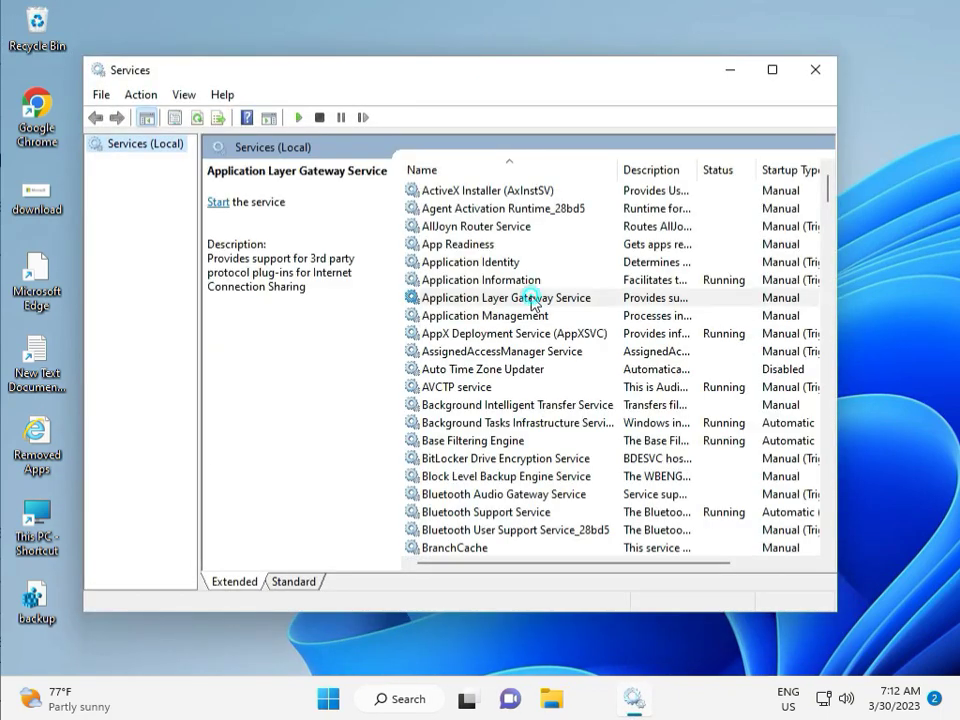
key(w)
scroll(495, 415, down, 3)
scroll(495, 500, down, 7)
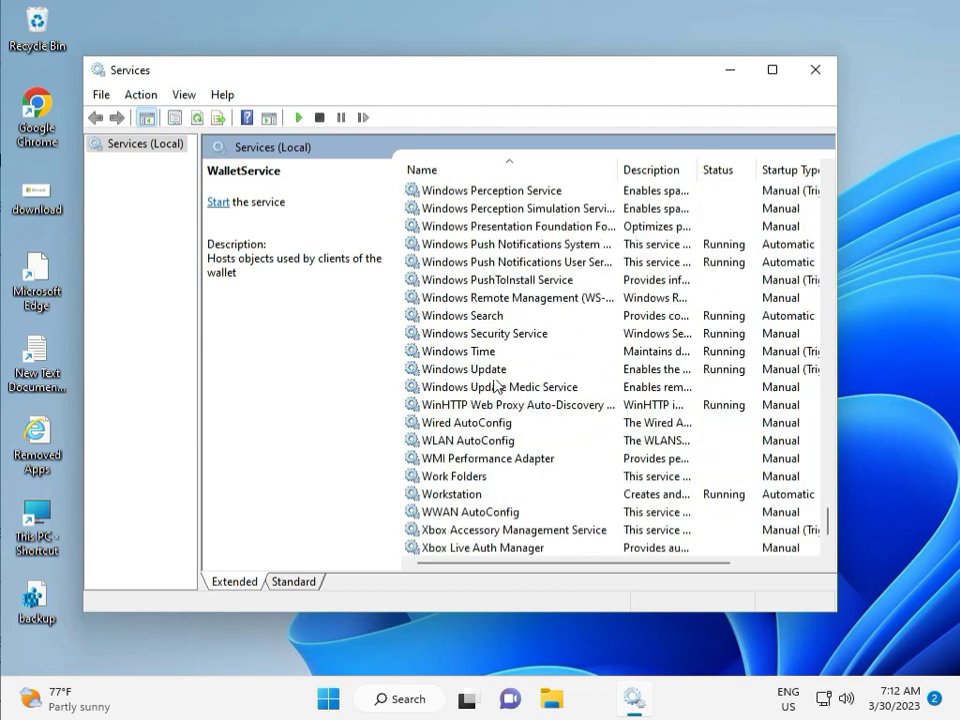
click(497, 369)
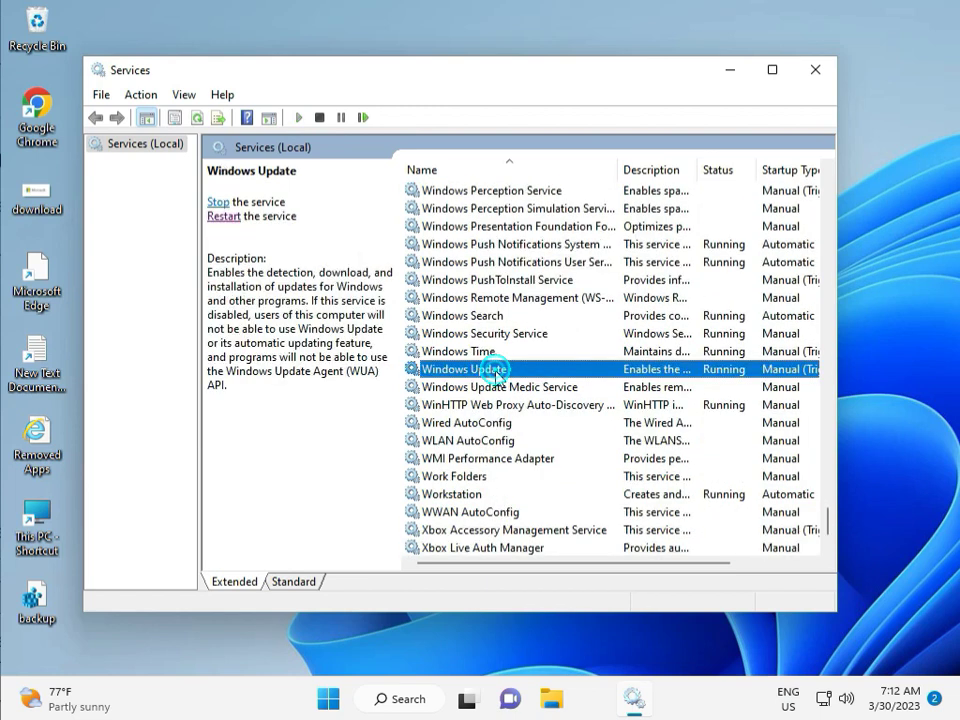
click(218, 201)
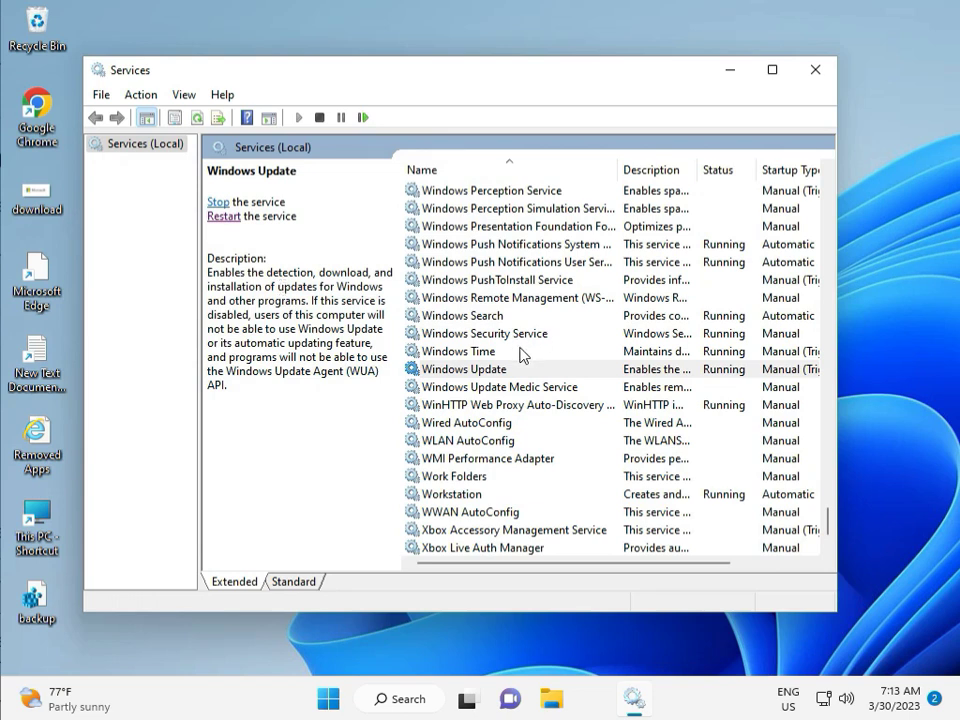
Step: Set the Windows Update service's startup type to Automatic, apply the change, and close the Services console
double_click(488, 369)
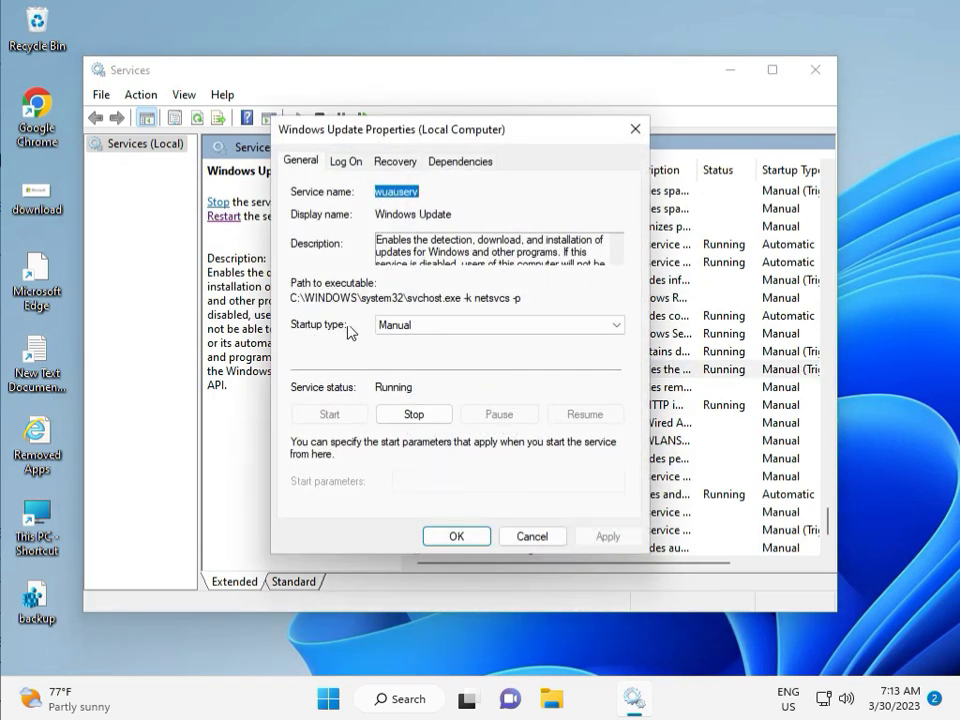
click(418, 324)
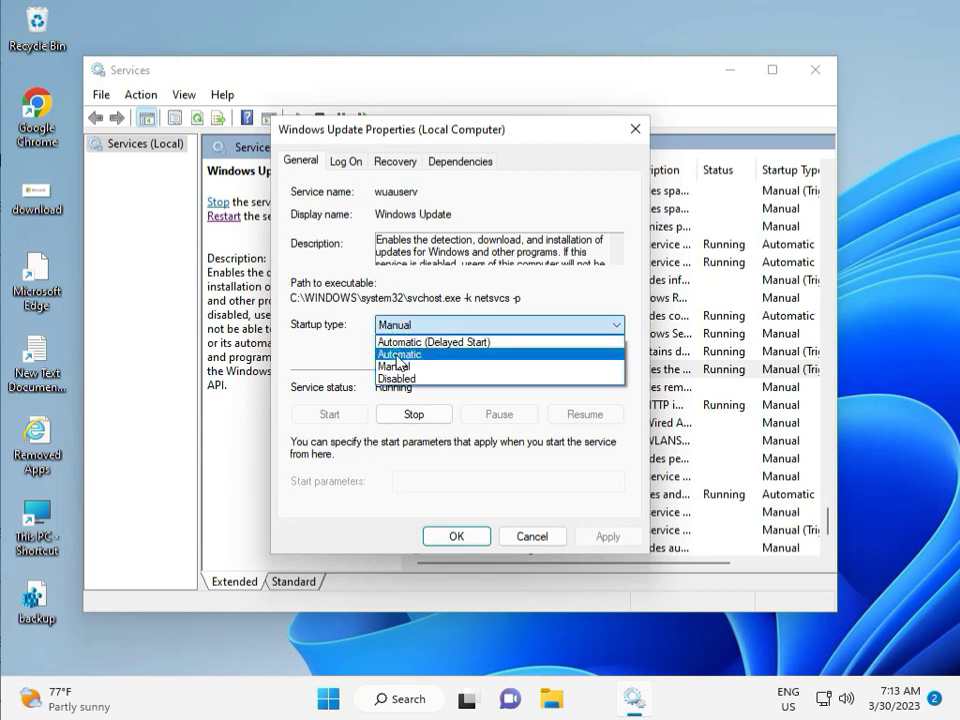
click(397, 356)
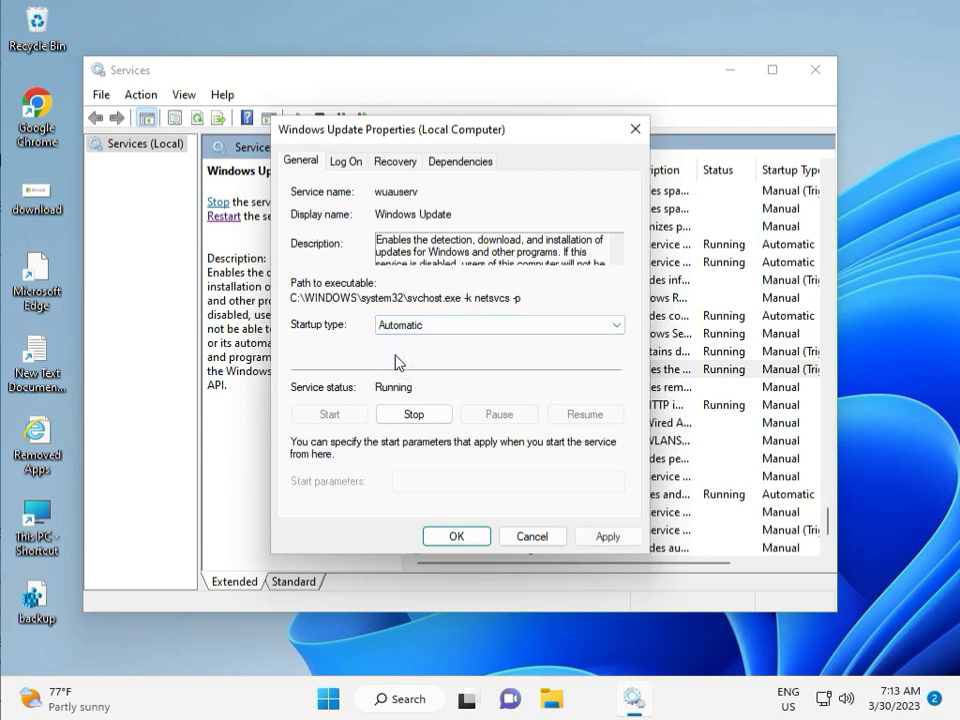
click(610, 536)
click(455, 536)
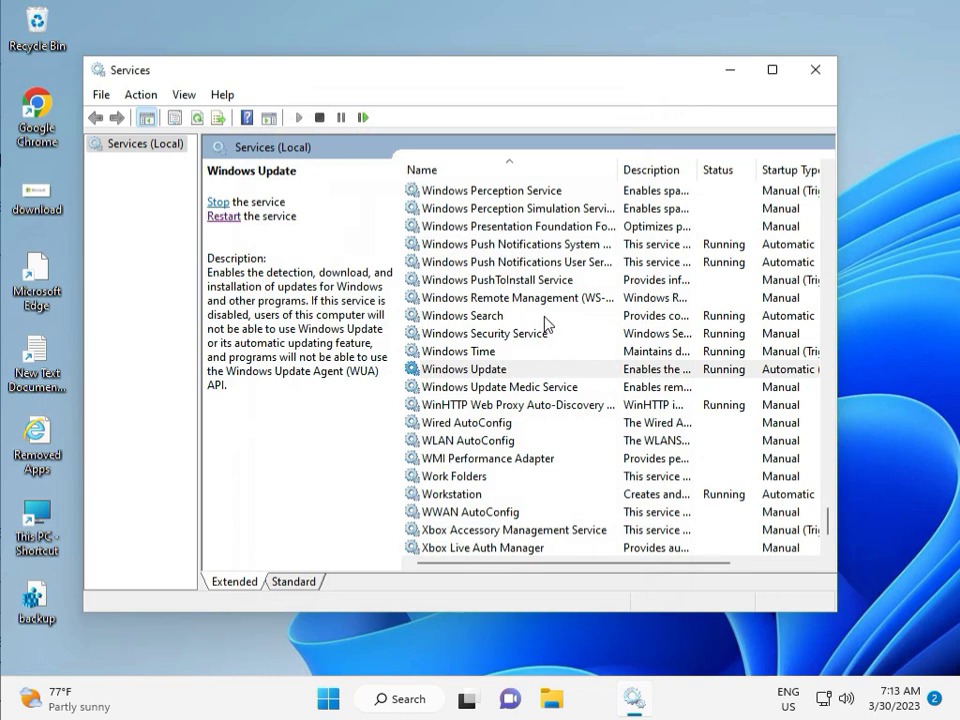
click(816, 71)
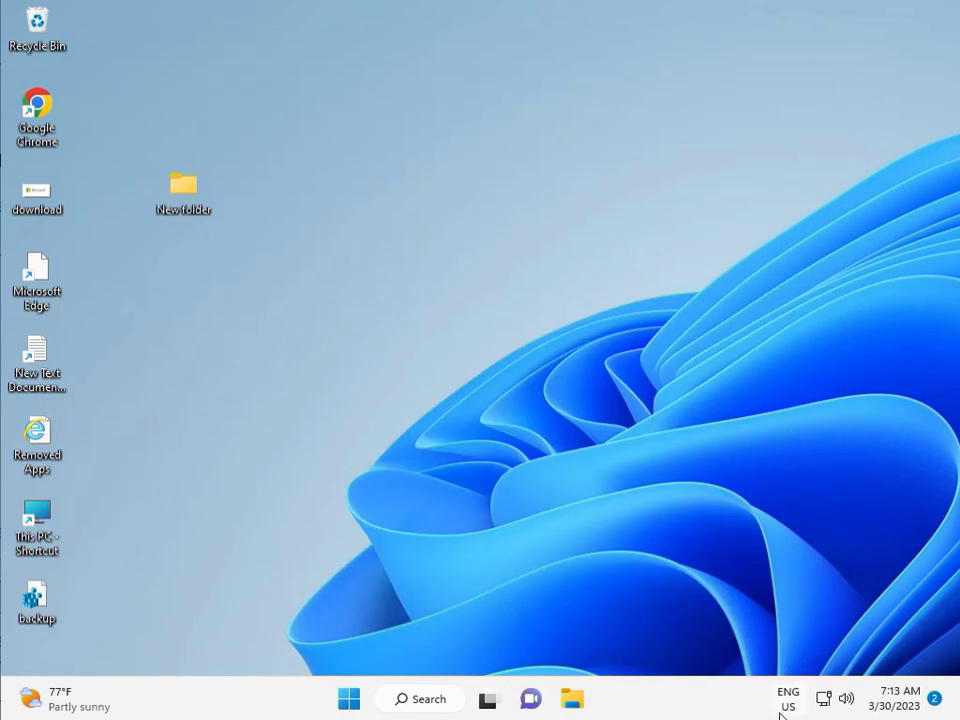
Step: Open Registry Editor by running regedit and allow it to make changes to the device
click(535, 505)
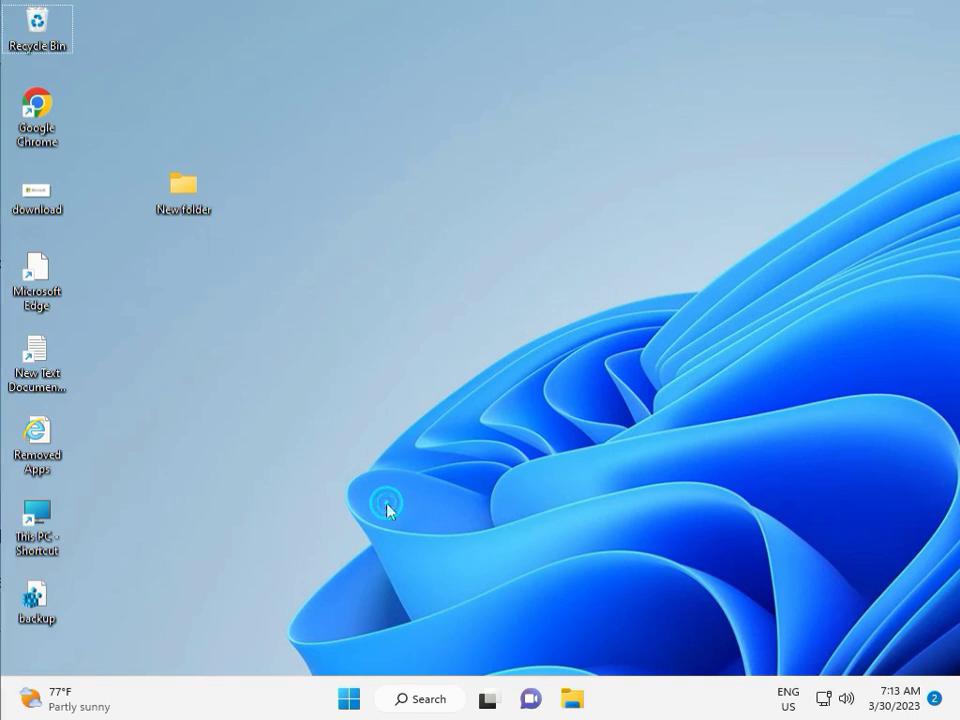
key(super+r)
text(r)
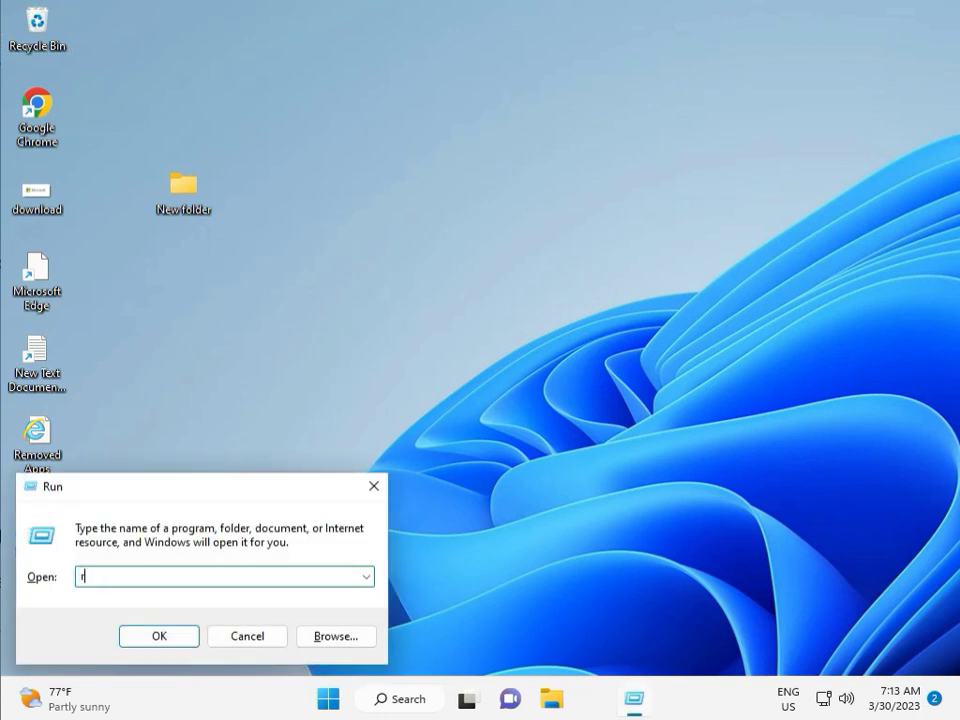
text(egewit)
key(Return)
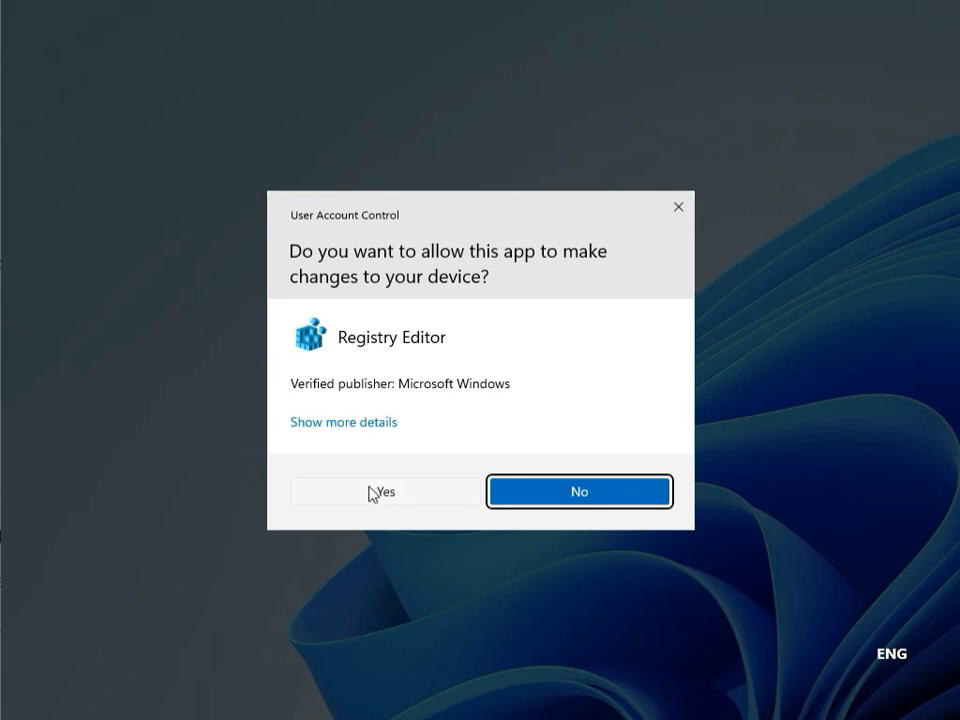
click(378, 492)
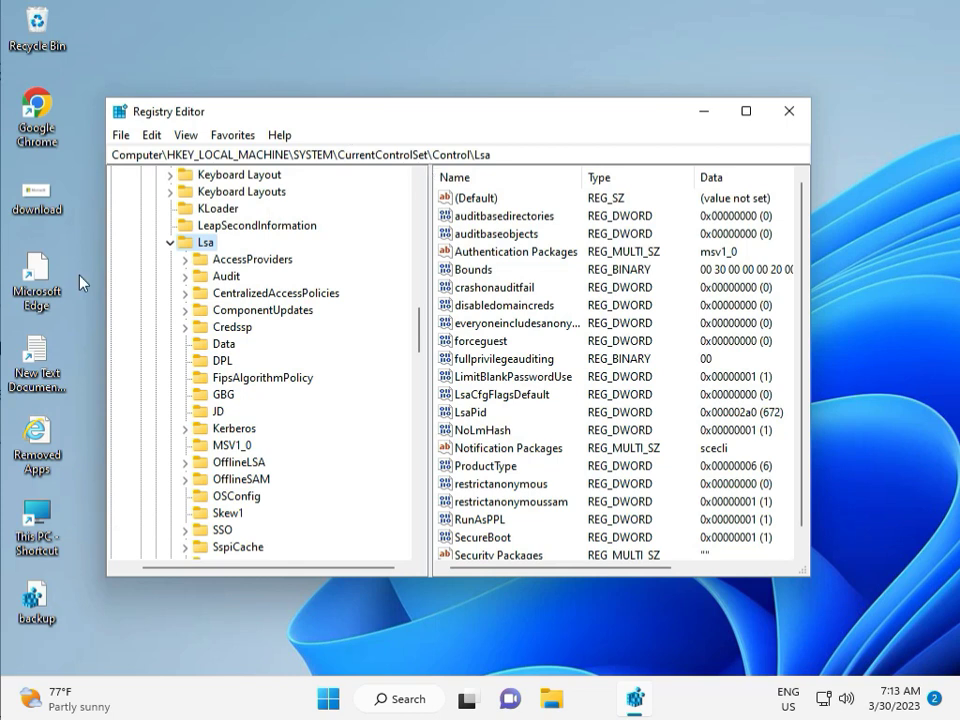
Step: Collapse the expanded Lsa, SYSTEM and HKEY_LOCAL_MACHINE branches in the registry tree
click(170, 242)
scroll(172, 270, up, 20)
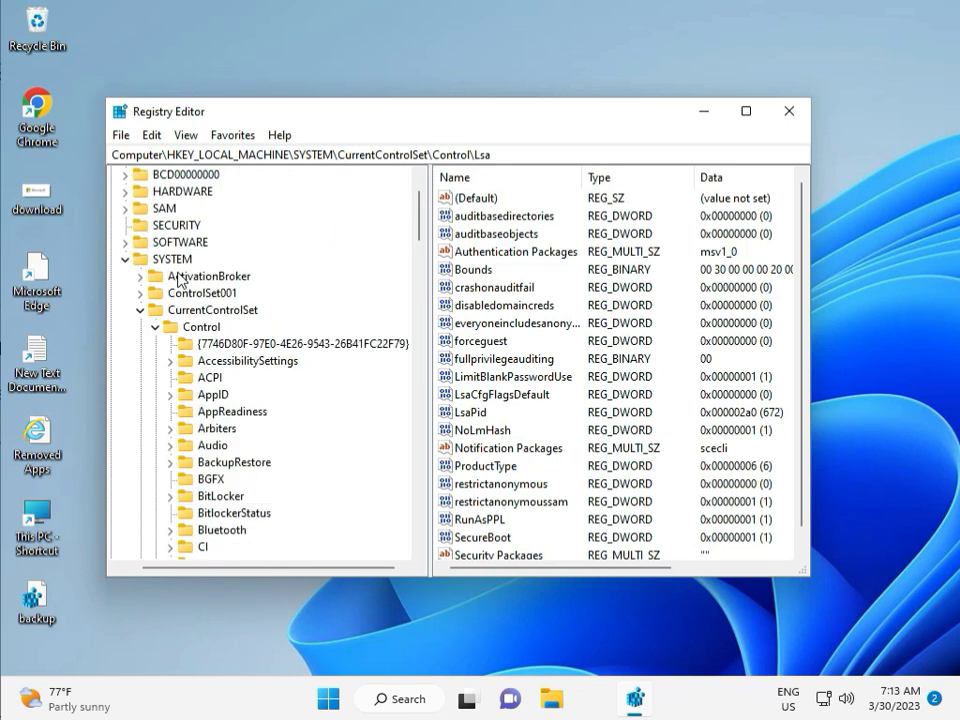
click(124, 326)
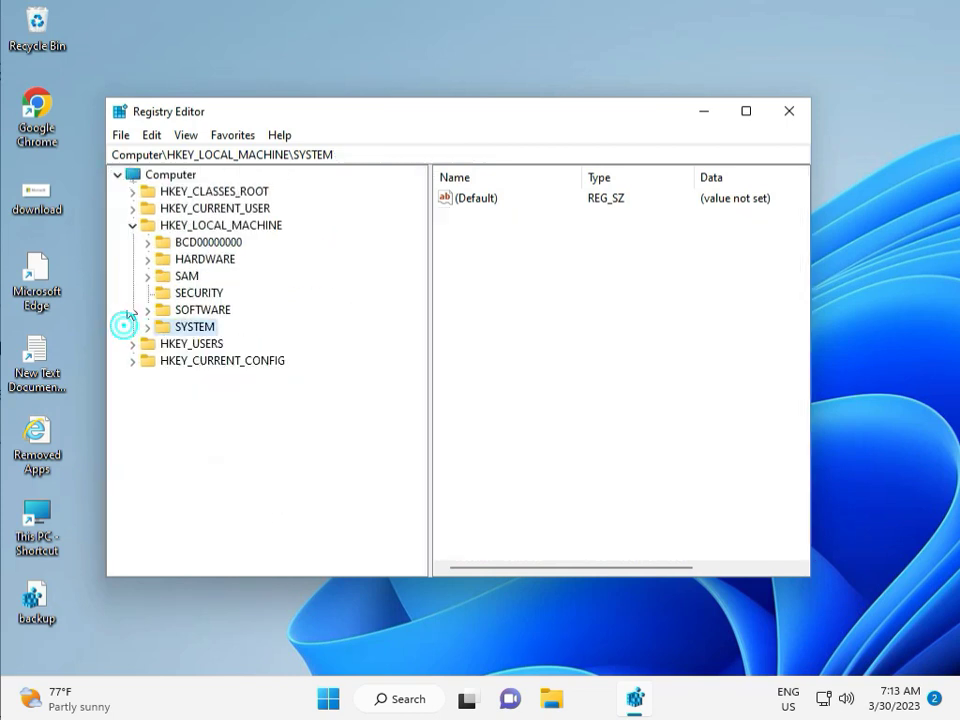
click(133, 225)
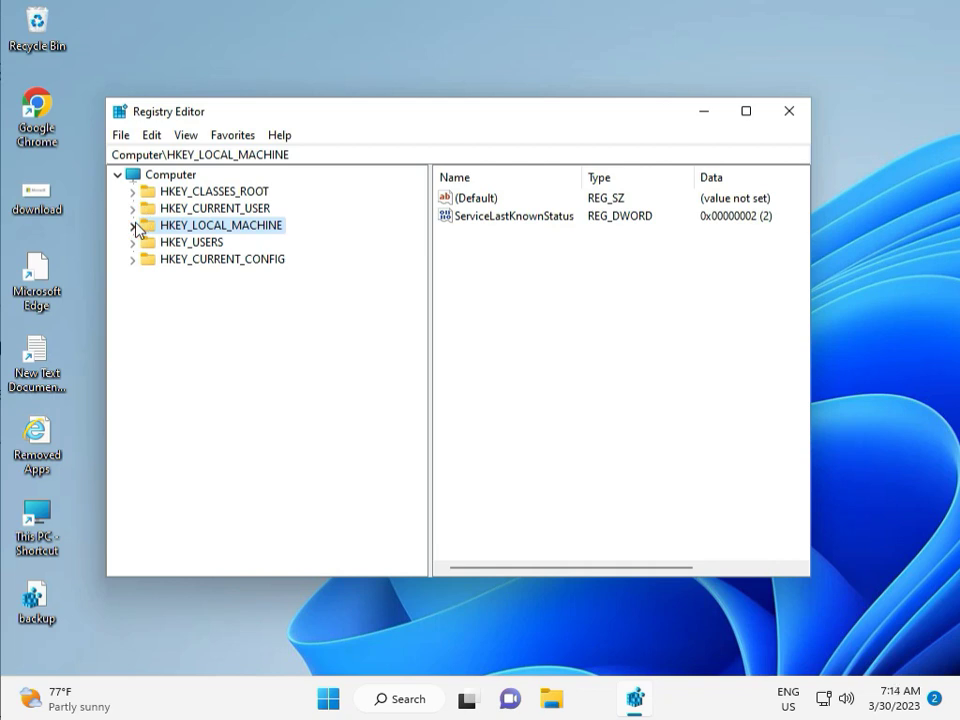
Step: Expand HKEY_LOCAL_MACHINE\SOFTWARE\Policies\Microsoft\Windows, look through its subkeys, and close Registry Editor
click(134, 226)
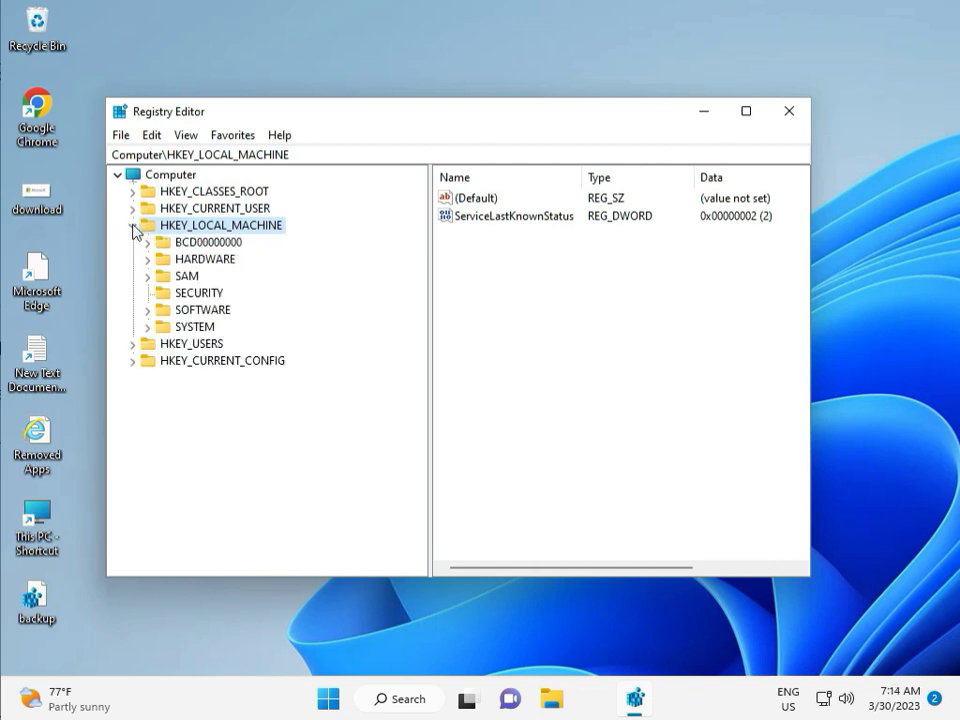
click(148, 311)
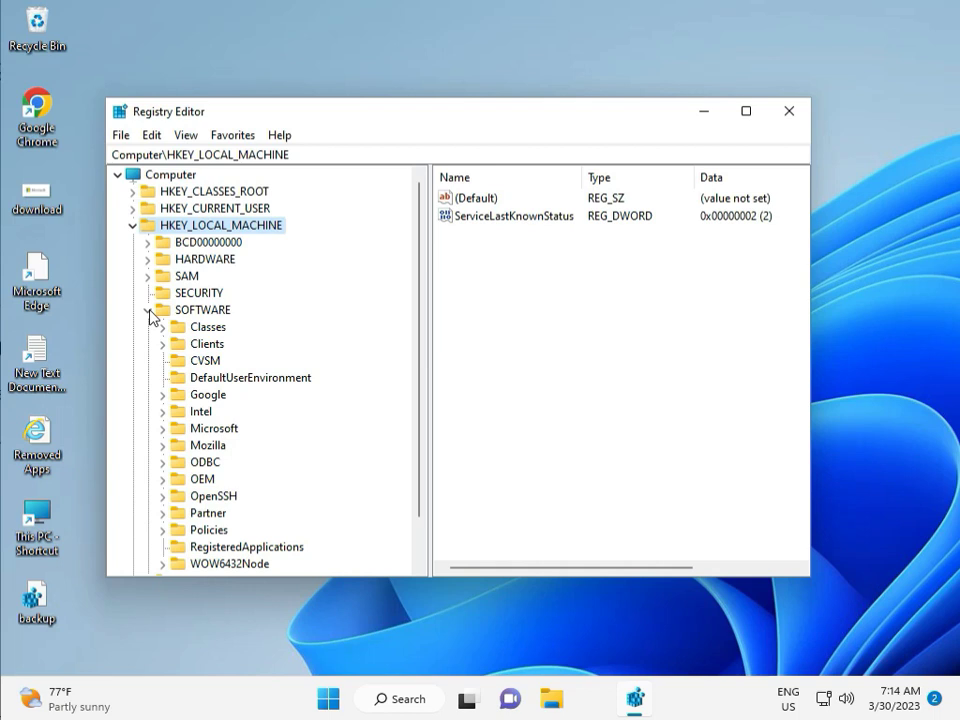
scroll(190, 392, down, 1)
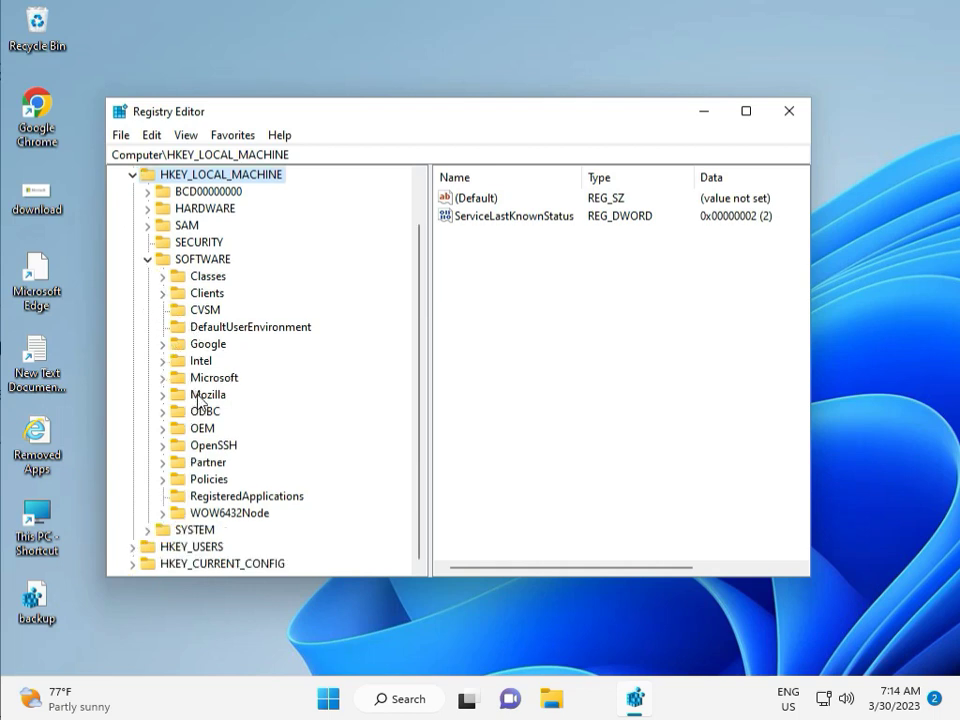
click(164, 479)
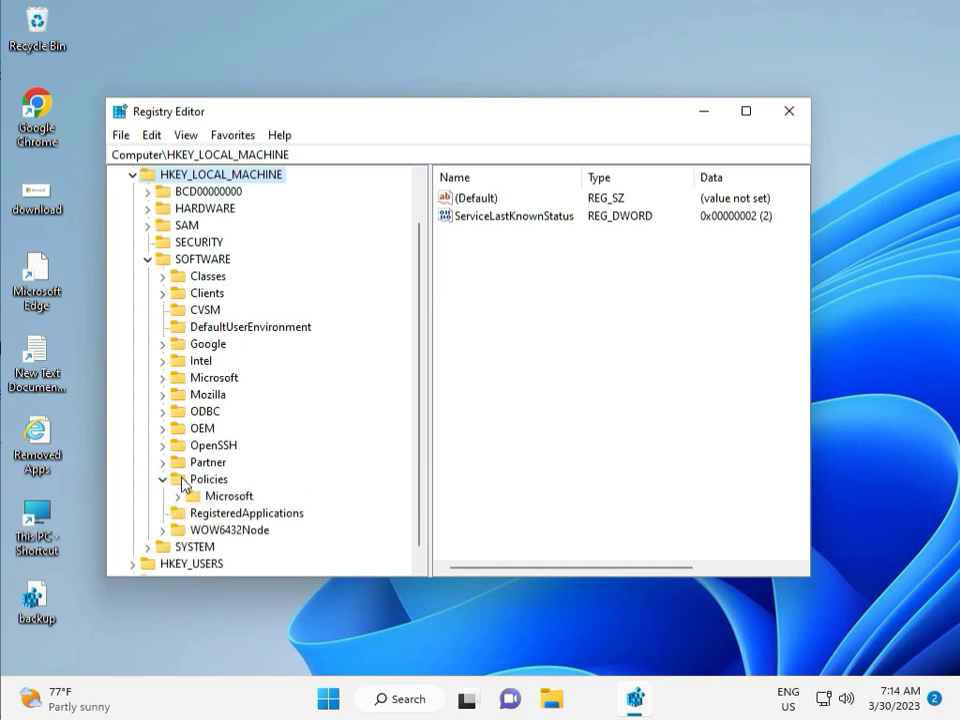
click(179, 497)
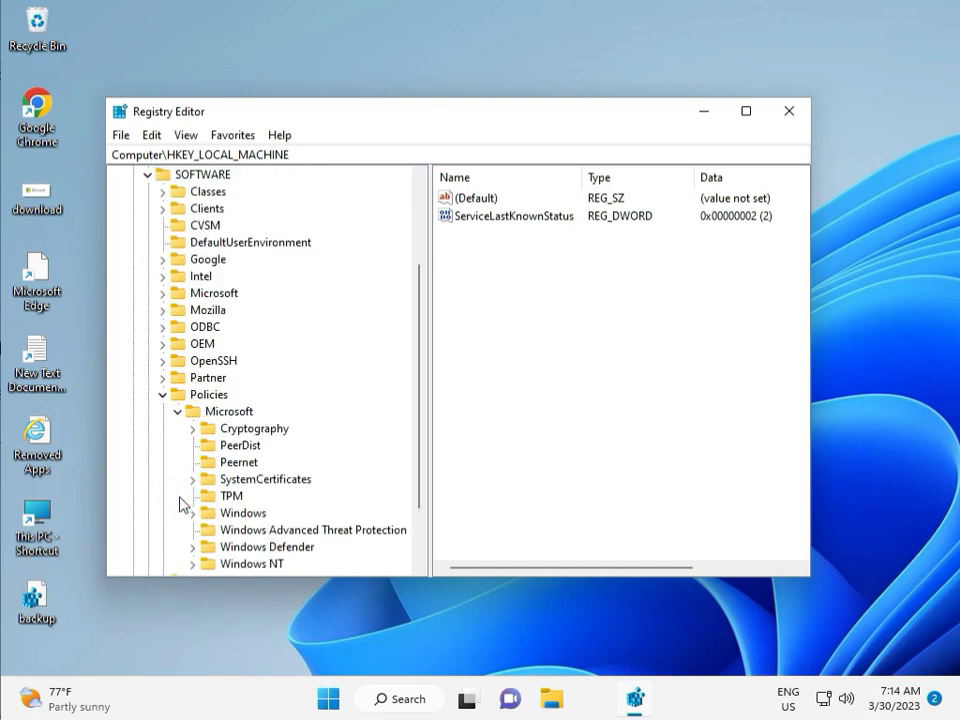
scroll(222, 494, down, 2)
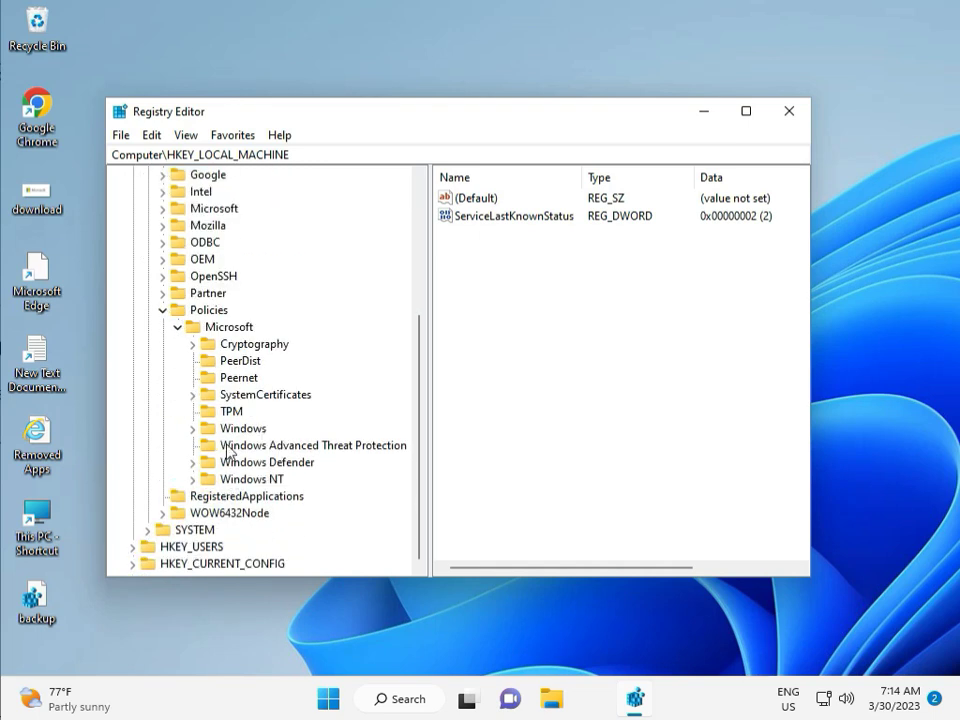
click(193, 428)
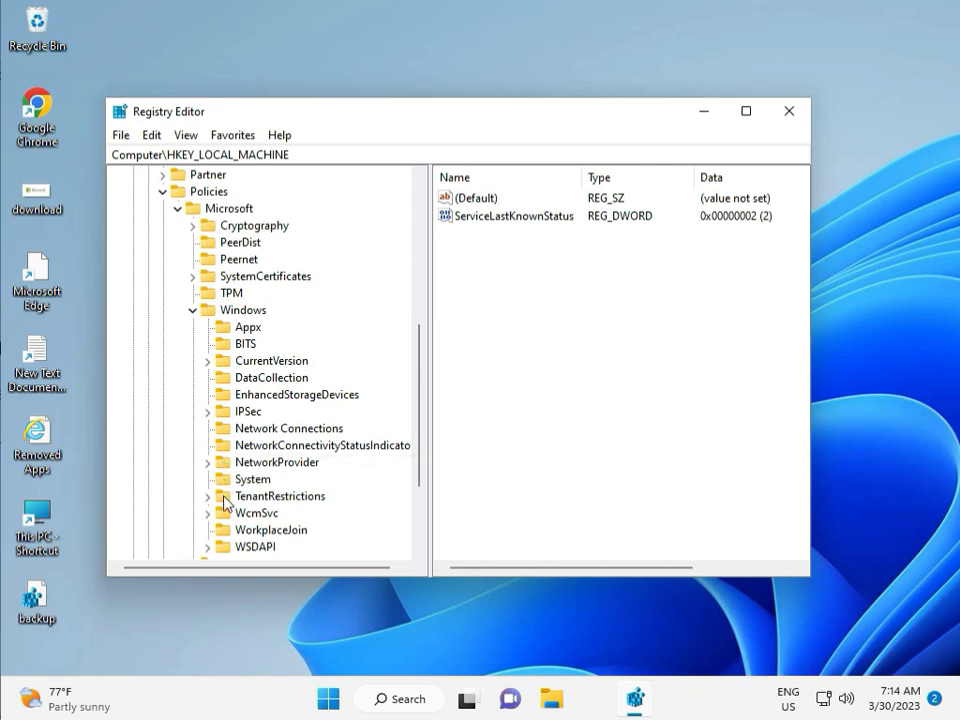
scroll(226, 538, down, 1)
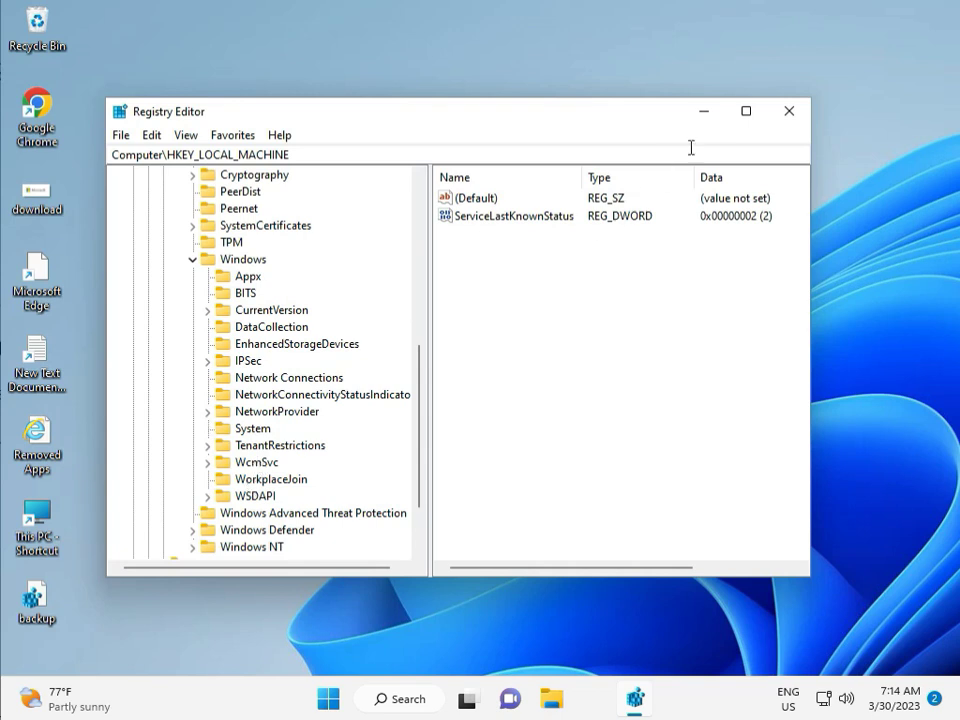
click(789, 111)
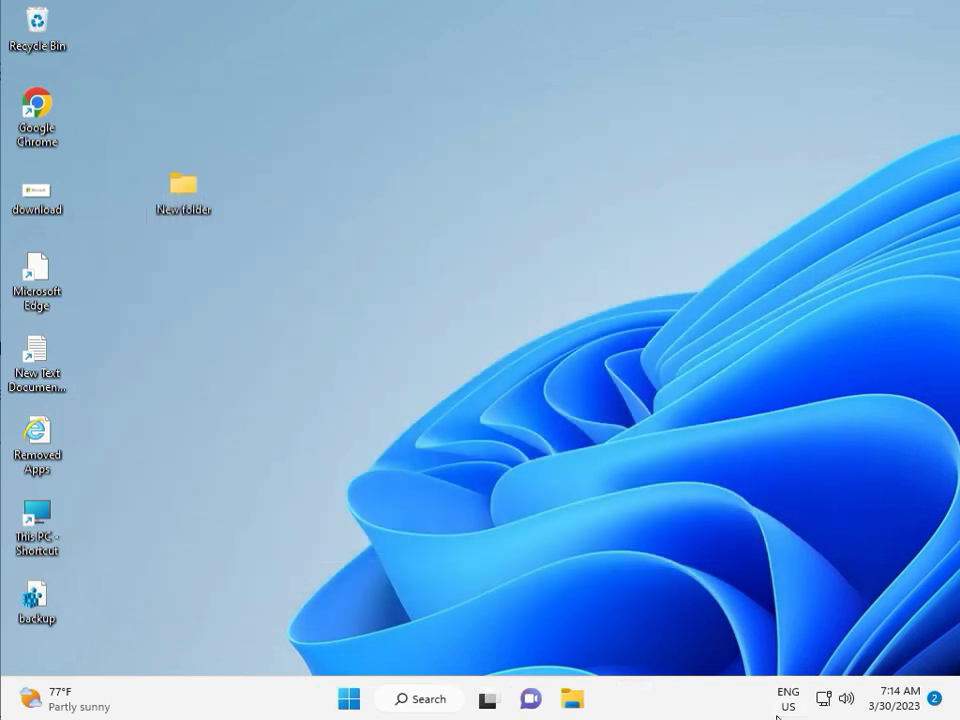
Step: Search for cmd and open Command Prompt as administrator, allowing it to make changes to the device
click(295, 447)
key(super)
text(cmd)
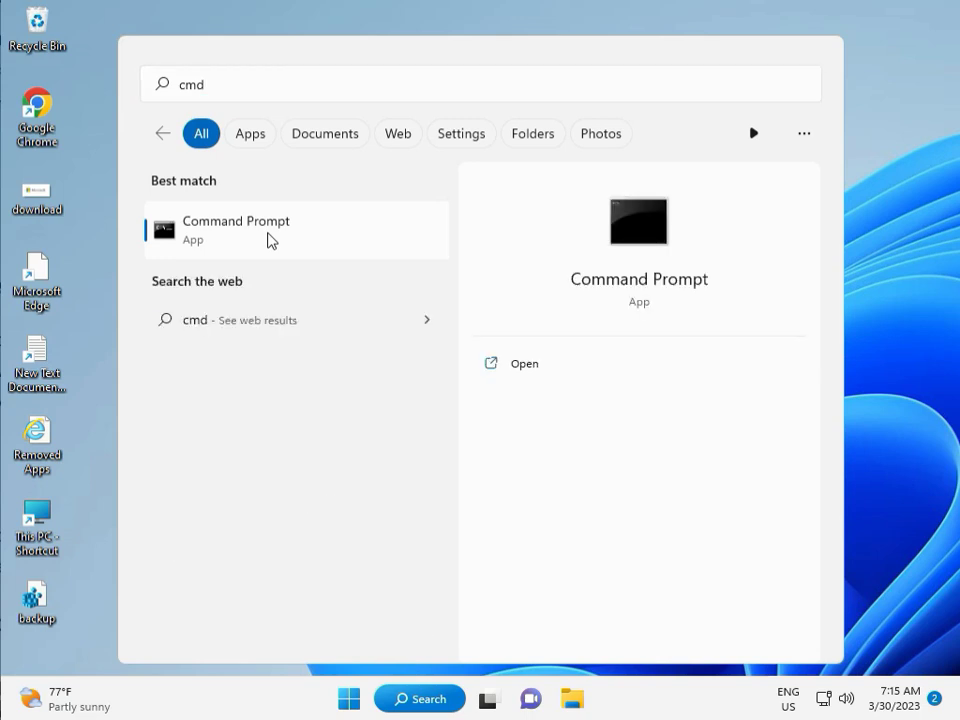
click(514, 396)
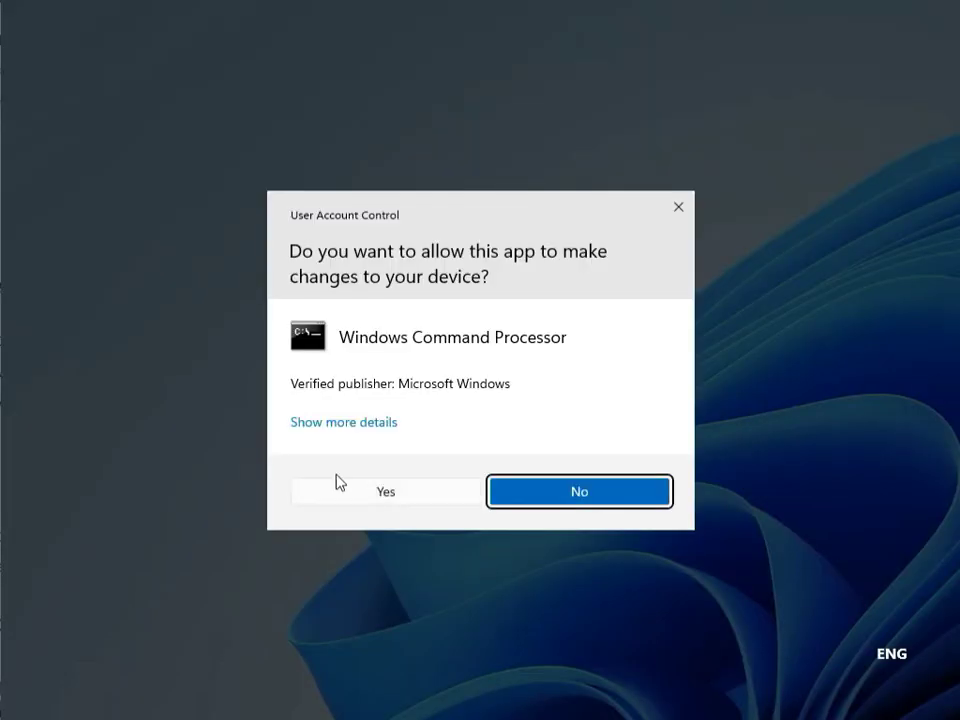
click(352, 488)
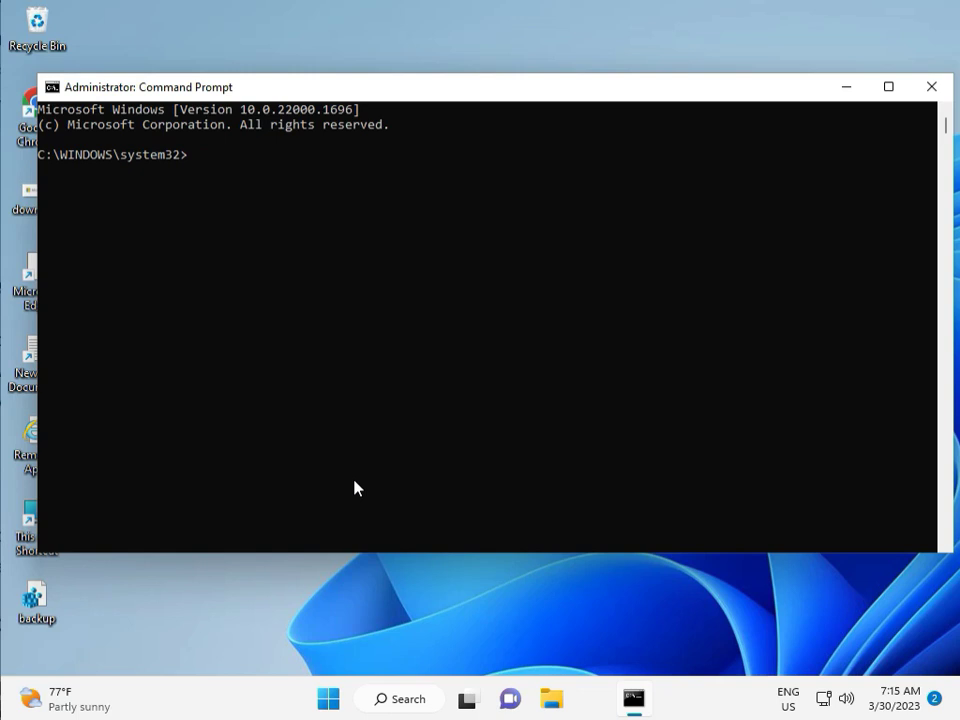
Step: Run chkdsk /f /r, agree to schedule the disk check for the next restart, and close Command Prompt
text(chkdsk /f /r)
key(Return)
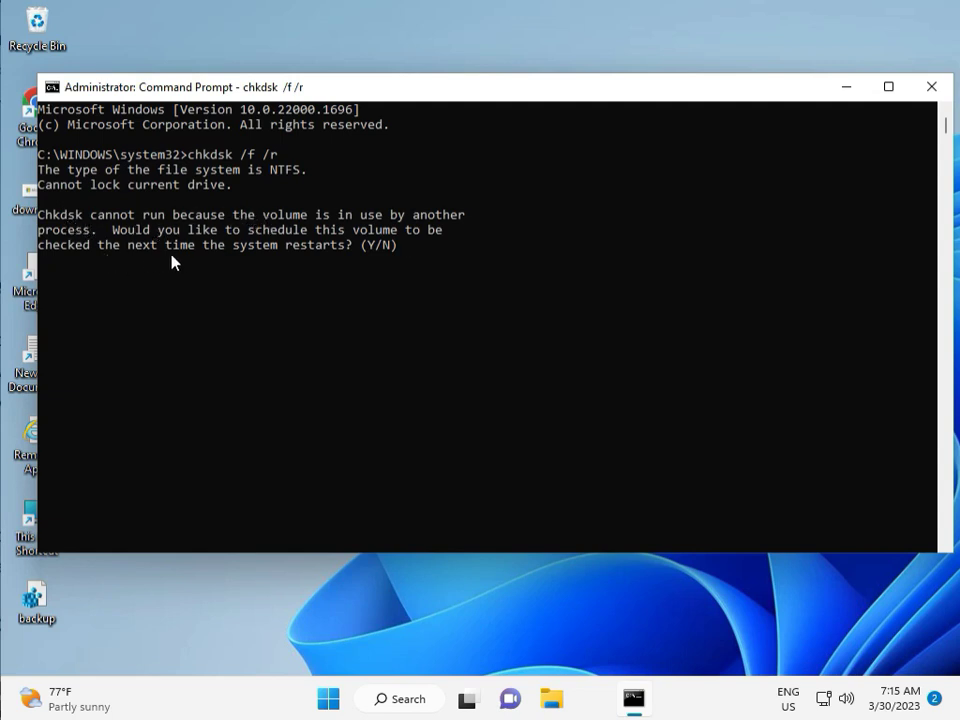
text(y)
key(Return)
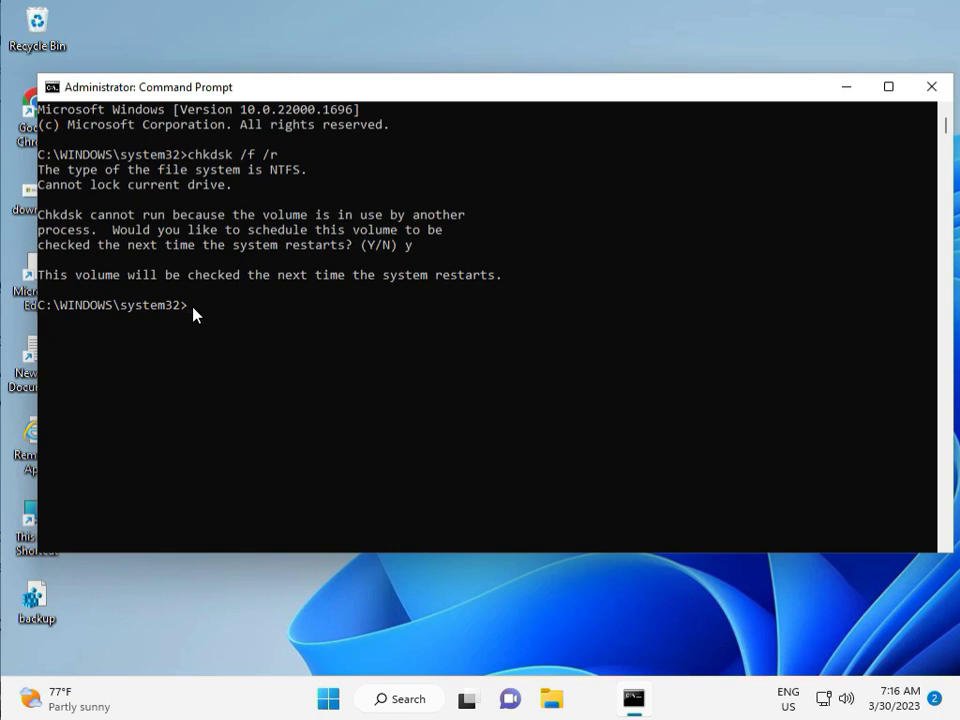
click(931, 90)
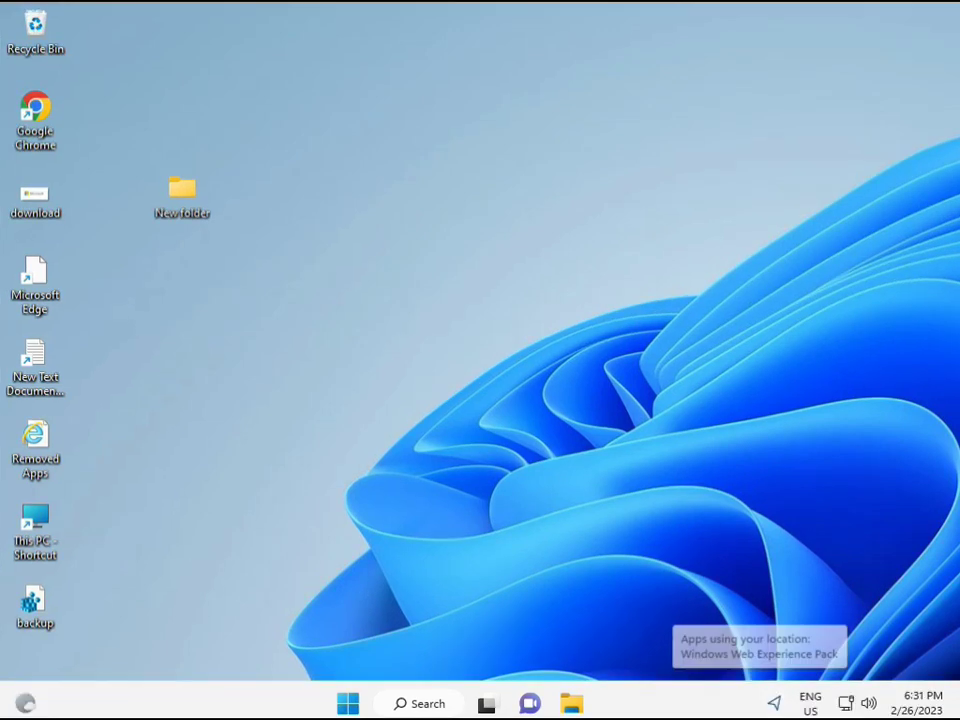
Step: Find Command Prompt with a cmd search and start it with administrator rights, accepting the User Account Control request
click(348, 703)
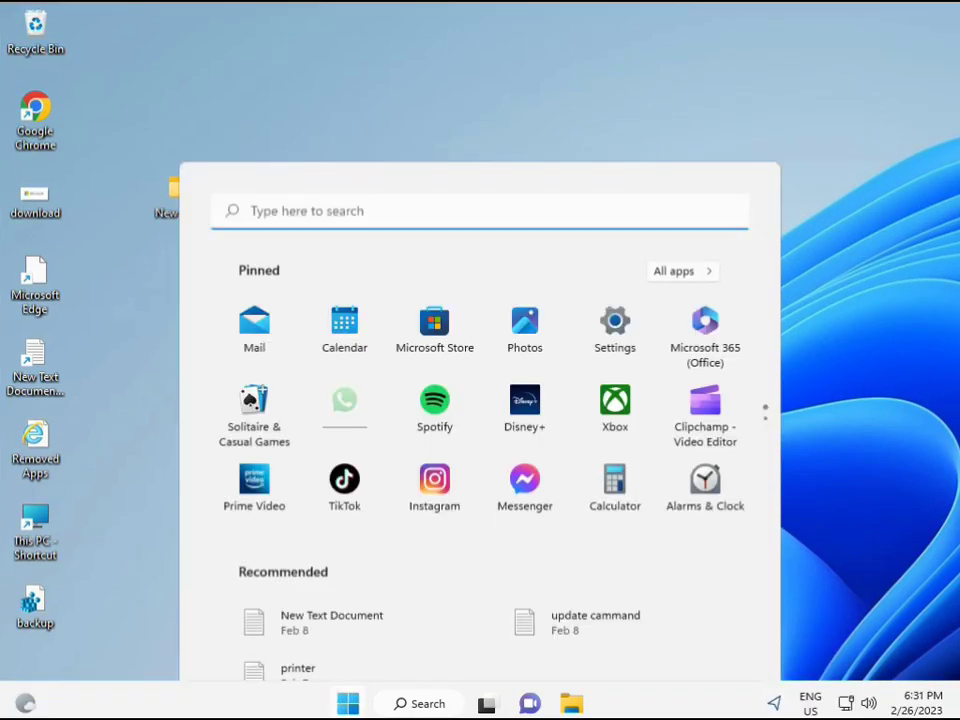
click(392, 706)
text(cmd)
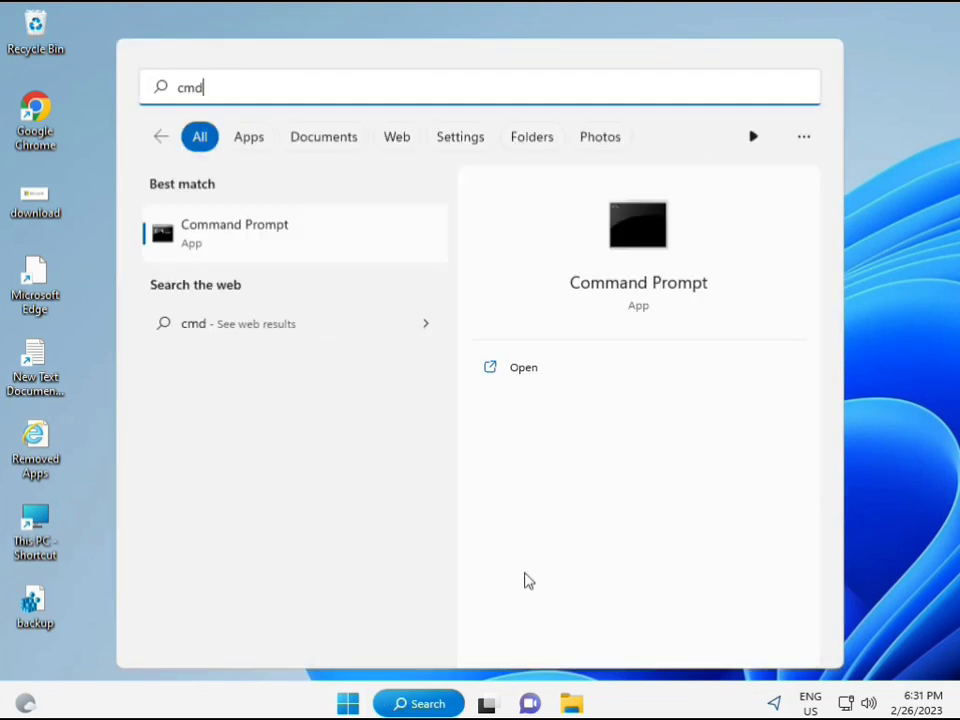
click(211, 234)
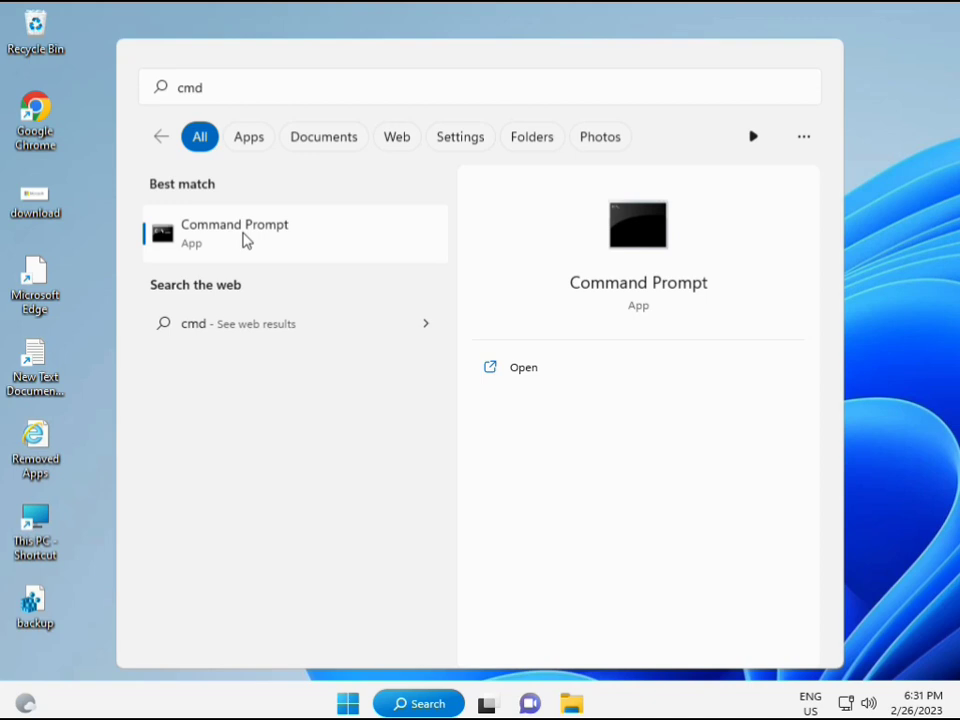
right_click(246, 239)
key(Escape)
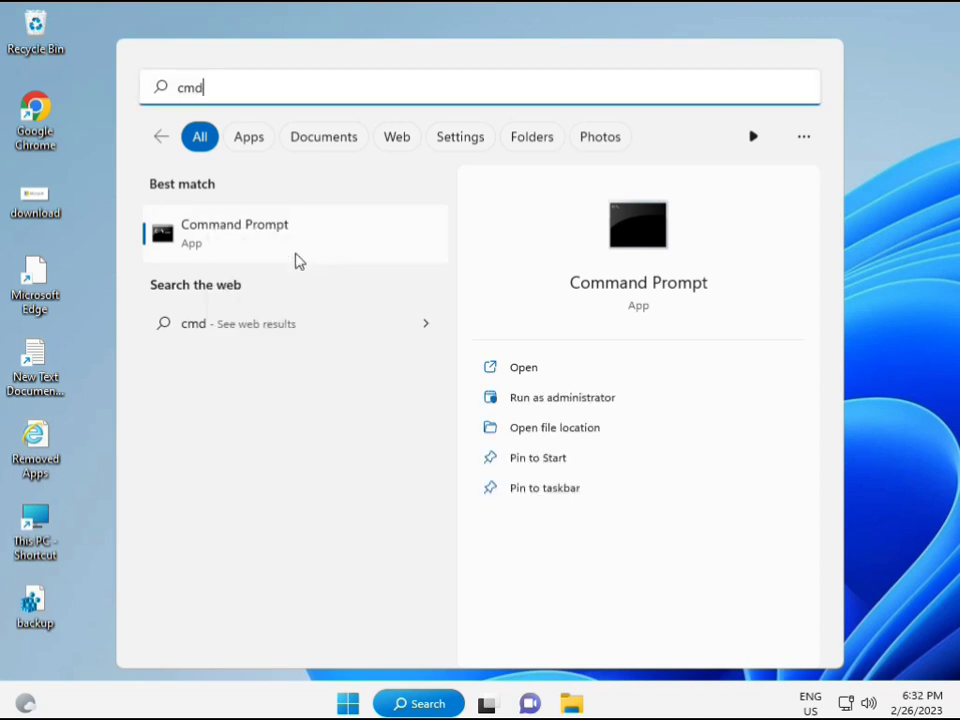
key(ctrl+shift+Return)
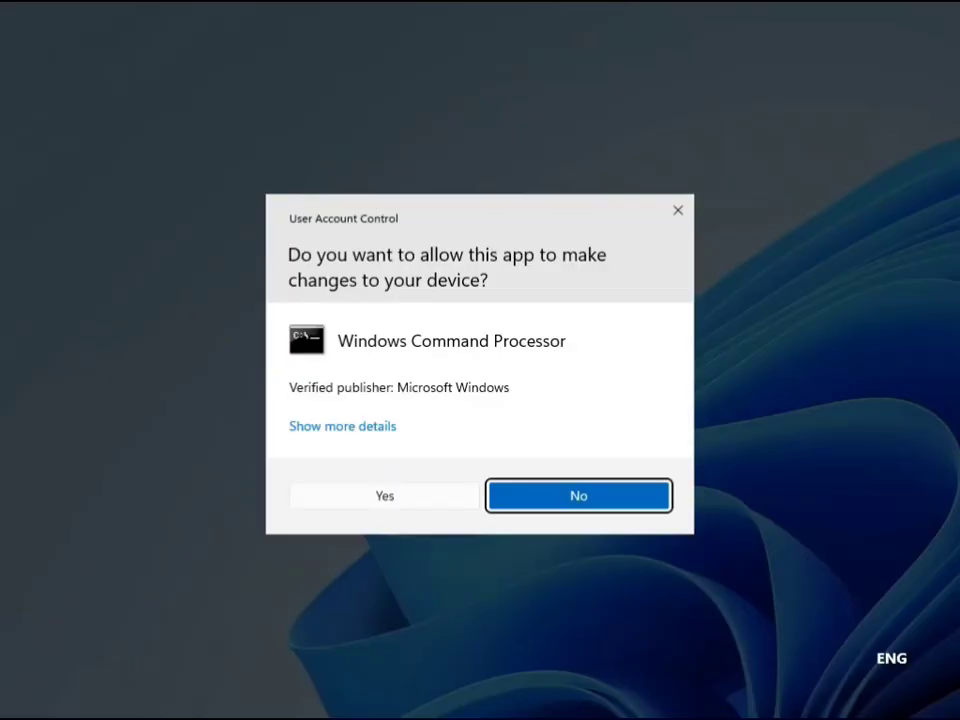
click(389, 495)
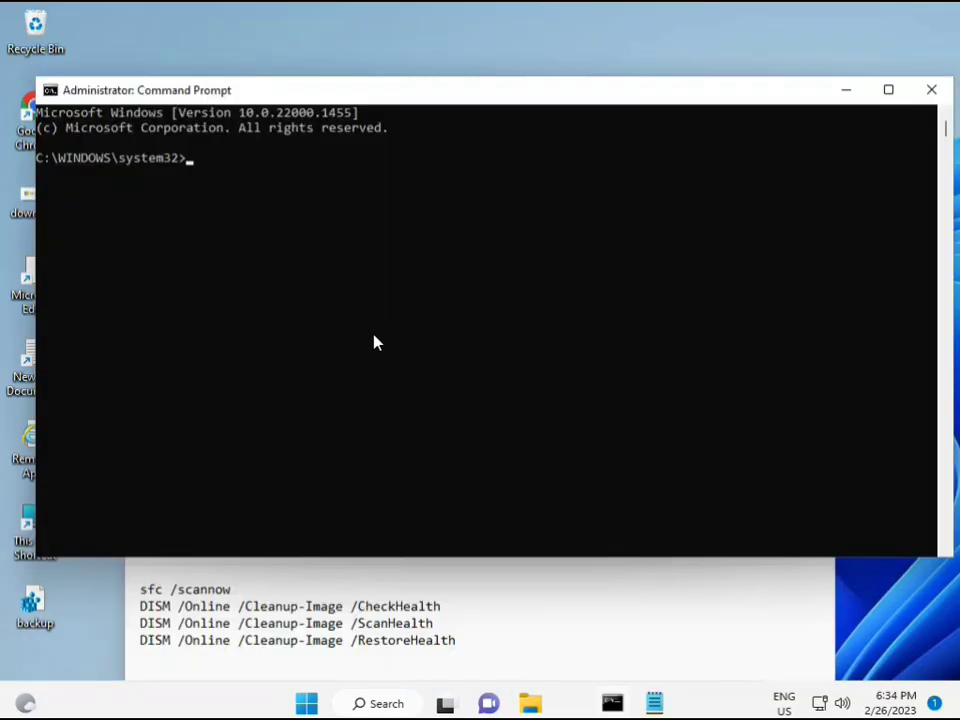
click(192, 158)
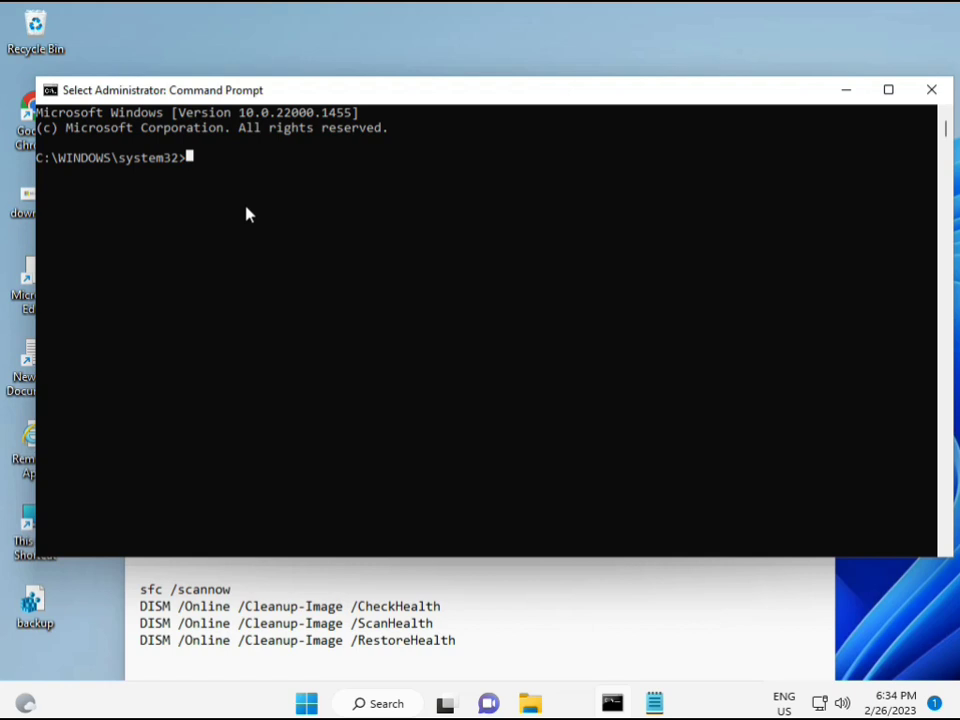
text(sca)
key(BackSpace)
key(BackSpace)
key(BackSpace)
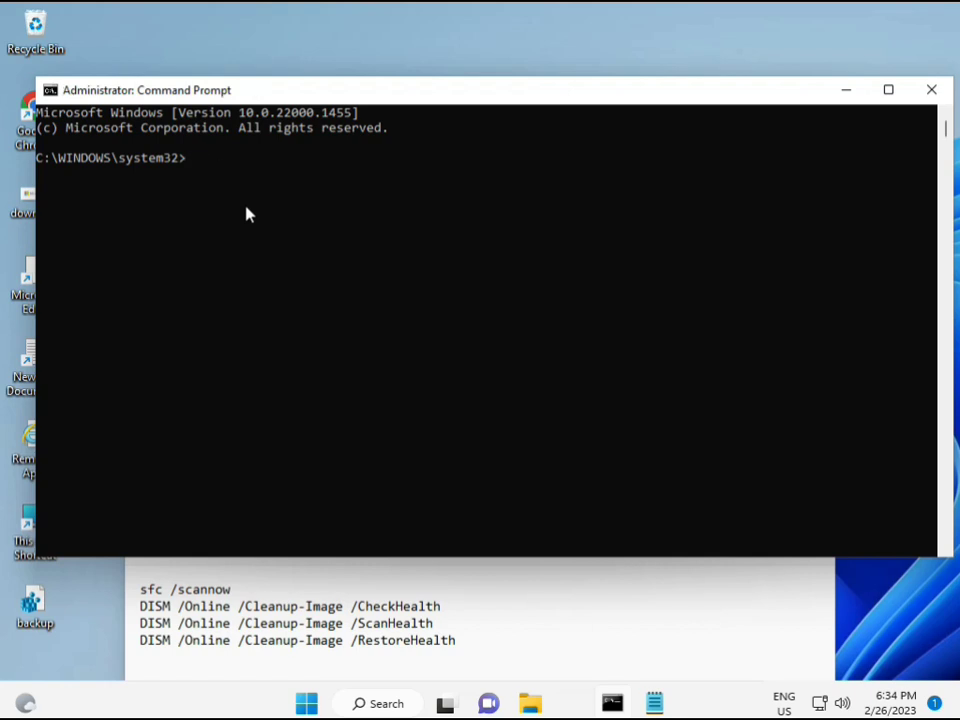
Step: Run sfc /scannow in the administrator Command Prompt to check the system files
text(sfc /scannow)
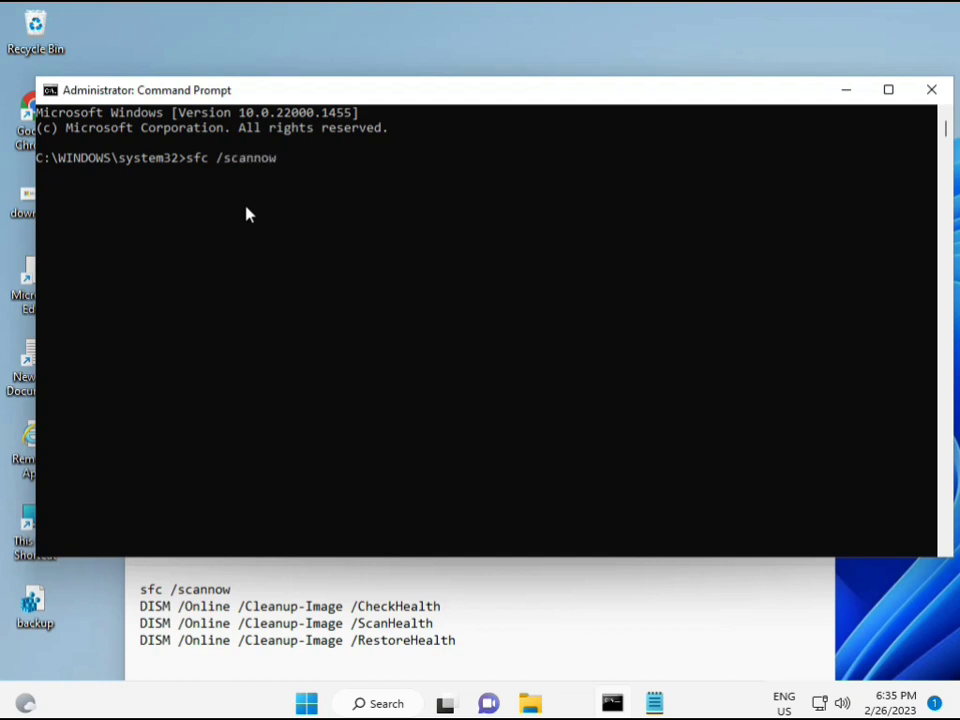
key(Return)
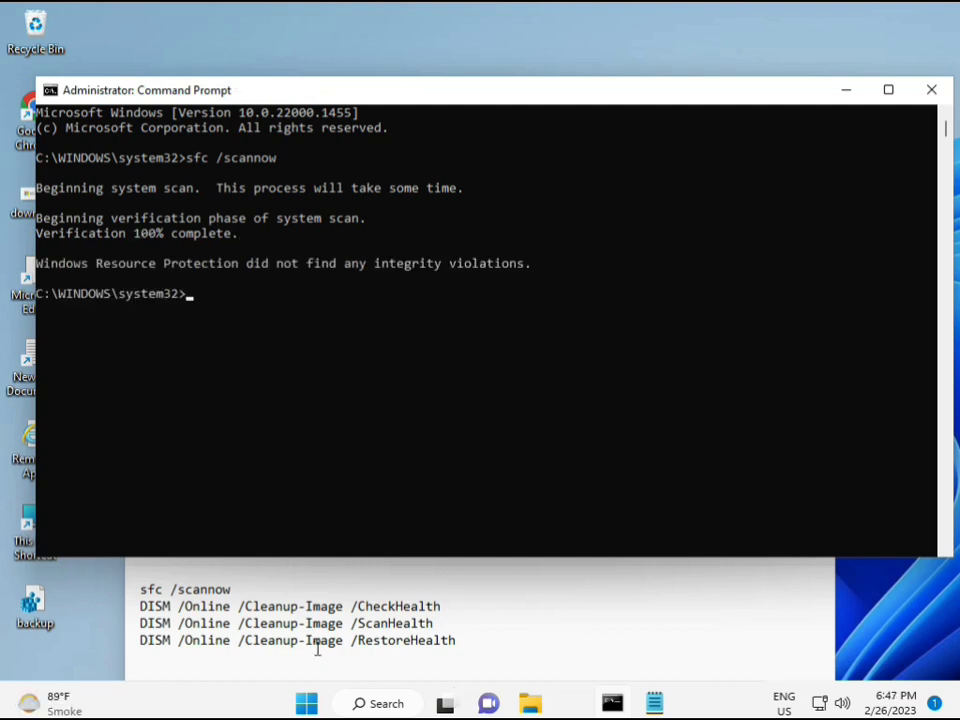
Step: Copy the DISM /Online /Cleanup-Image /CheckHealth line from the Notepad document and run it in Command Prompt
click(147, 606)
drag(141, 606, 450, 606)
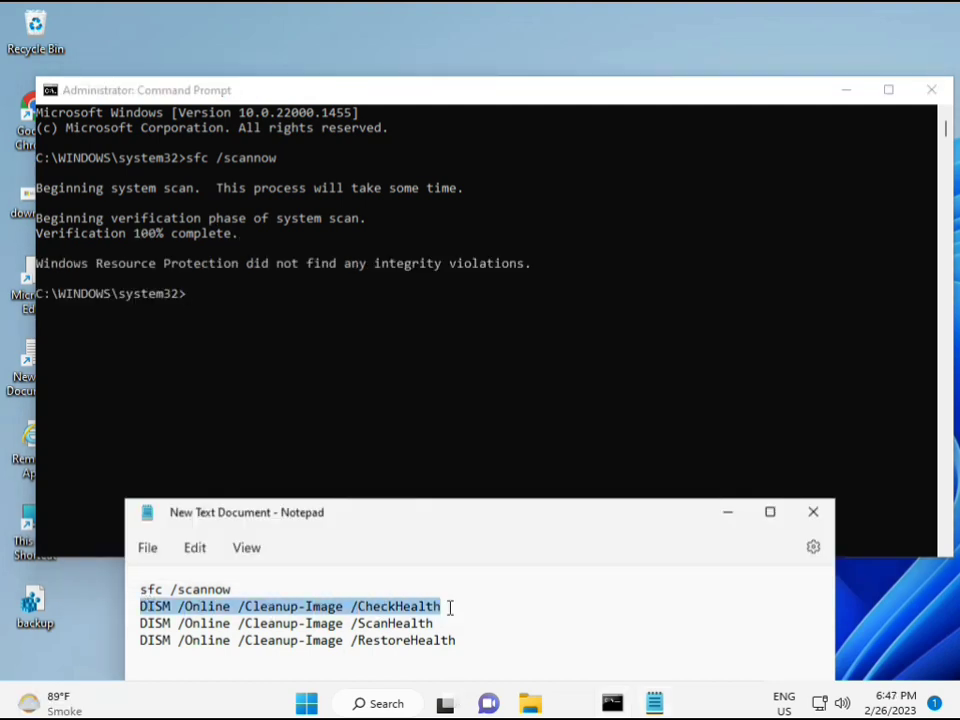
right_click(254, 607)
click(302, 312)
click(195, 303)
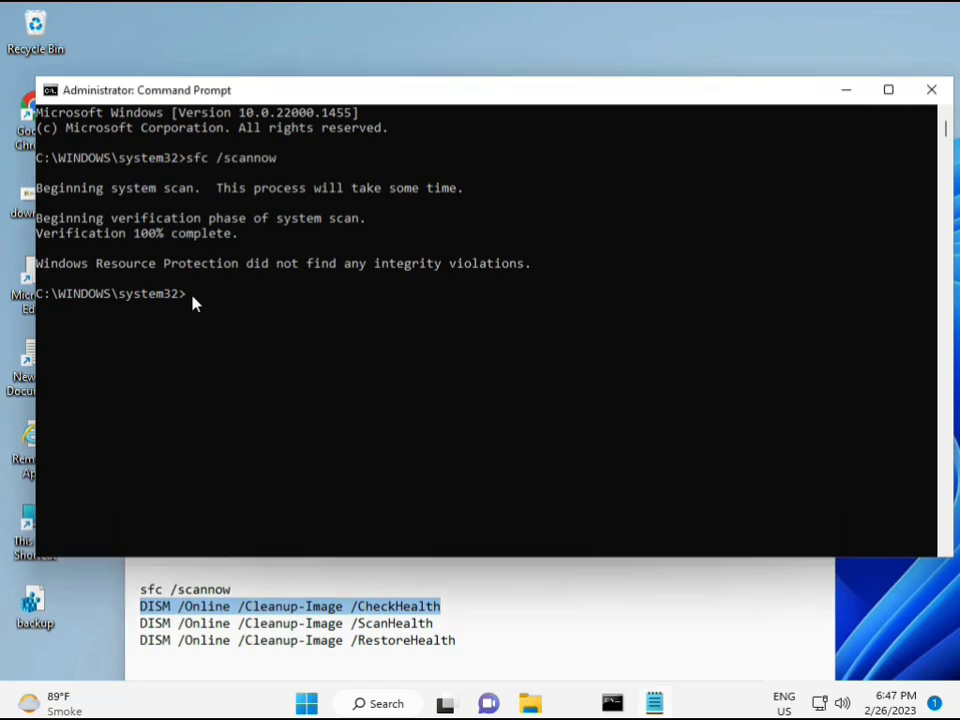
right_click(77, 93)
mouse_move(163, 234)
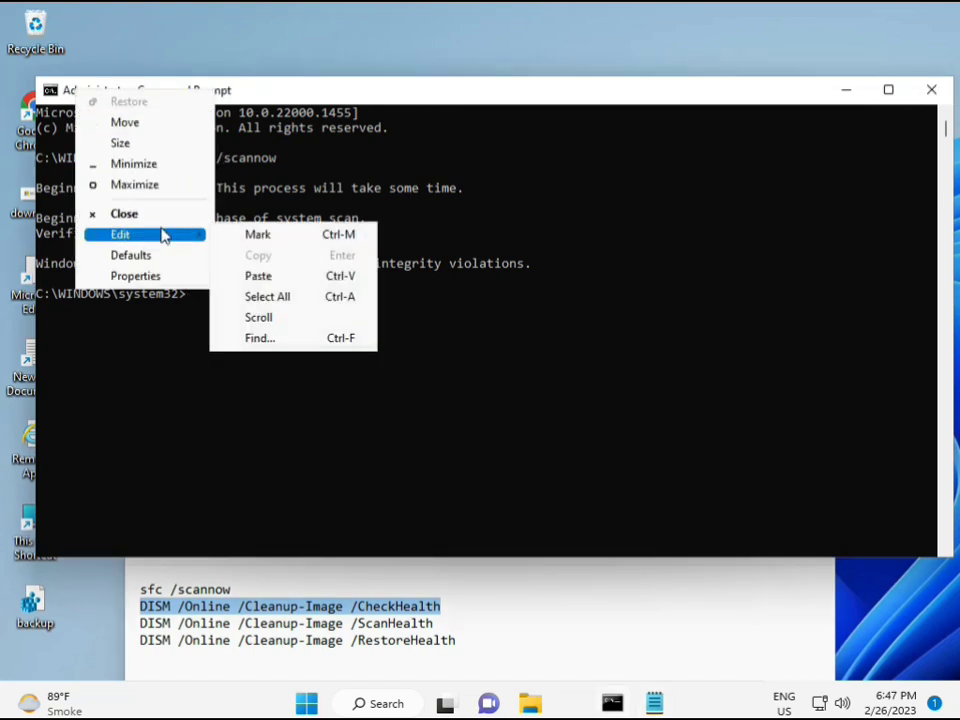
click(252, 275)
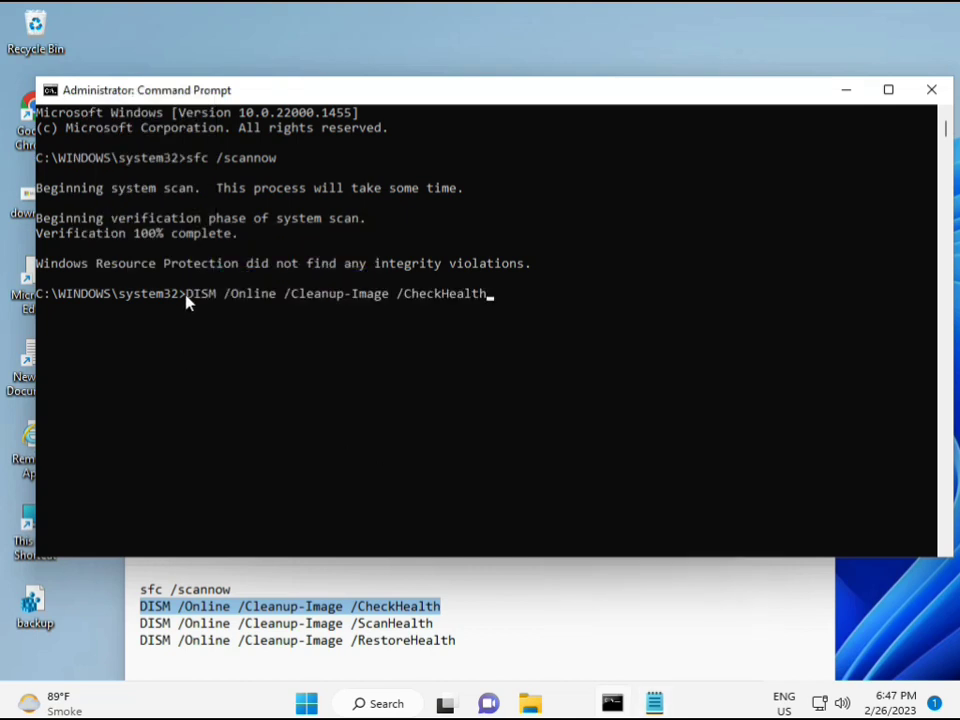
click(188, 300)
key(Return)
key(Return)
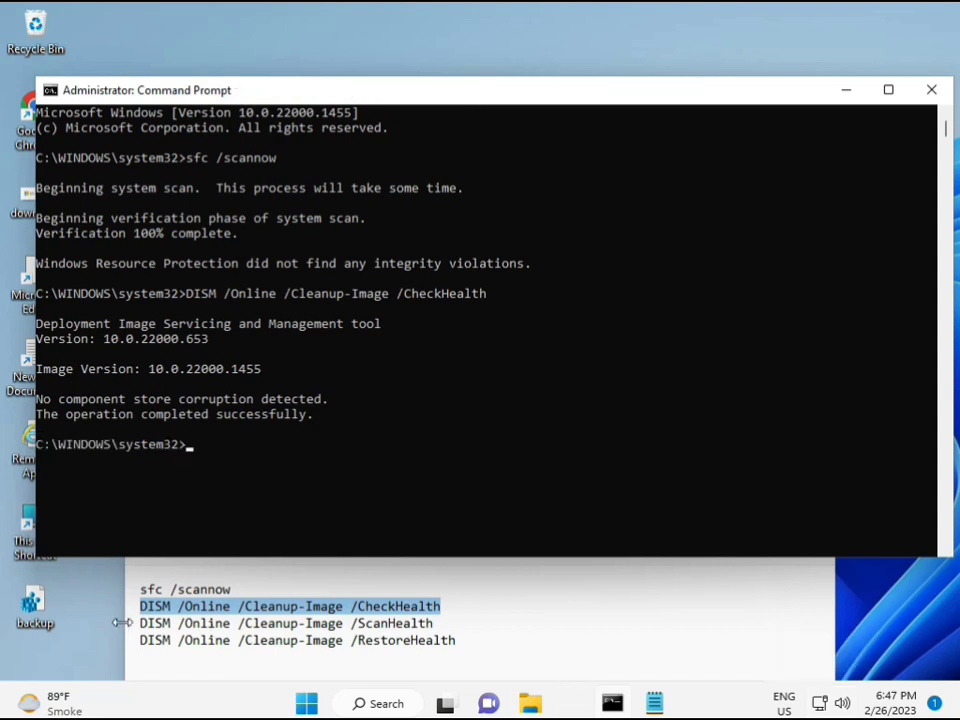
Step: Copy DISM /Online /Cleanup-Image /ScanHealth from the Notepad list into Command Prompt and run the scan
drag(141, 624, 454, 626)
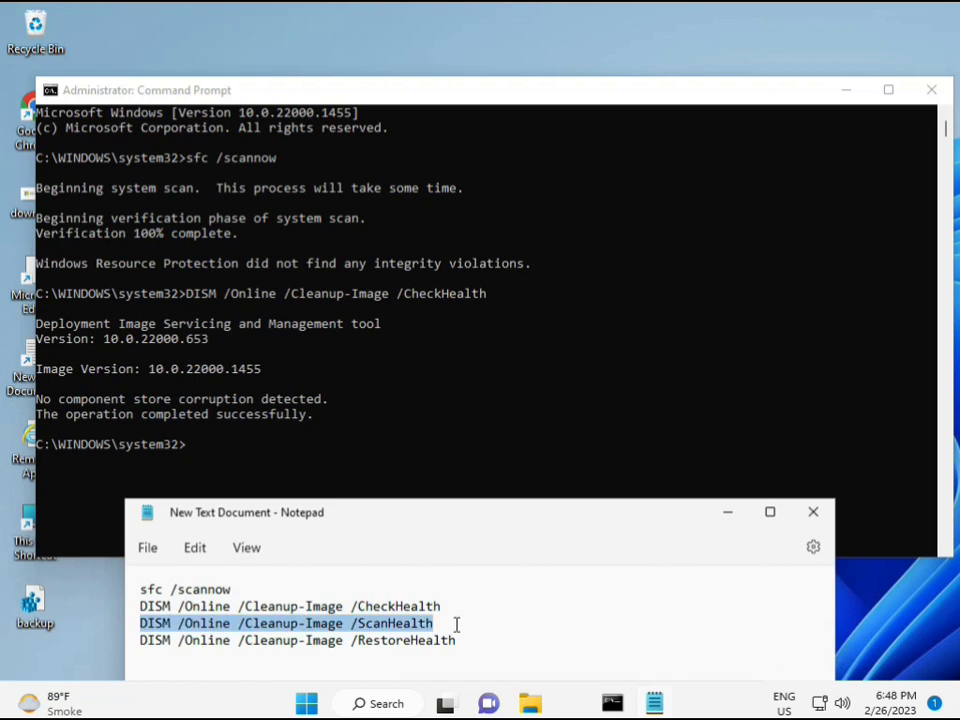
right_click(424, 630)
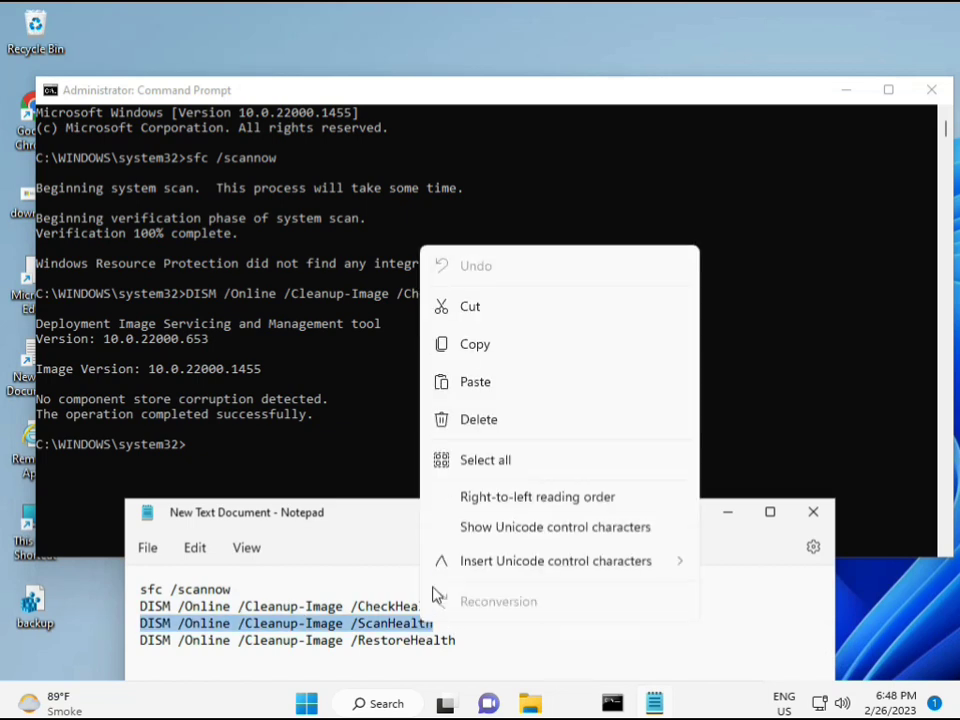
click(466, 350)
click(210, 456)
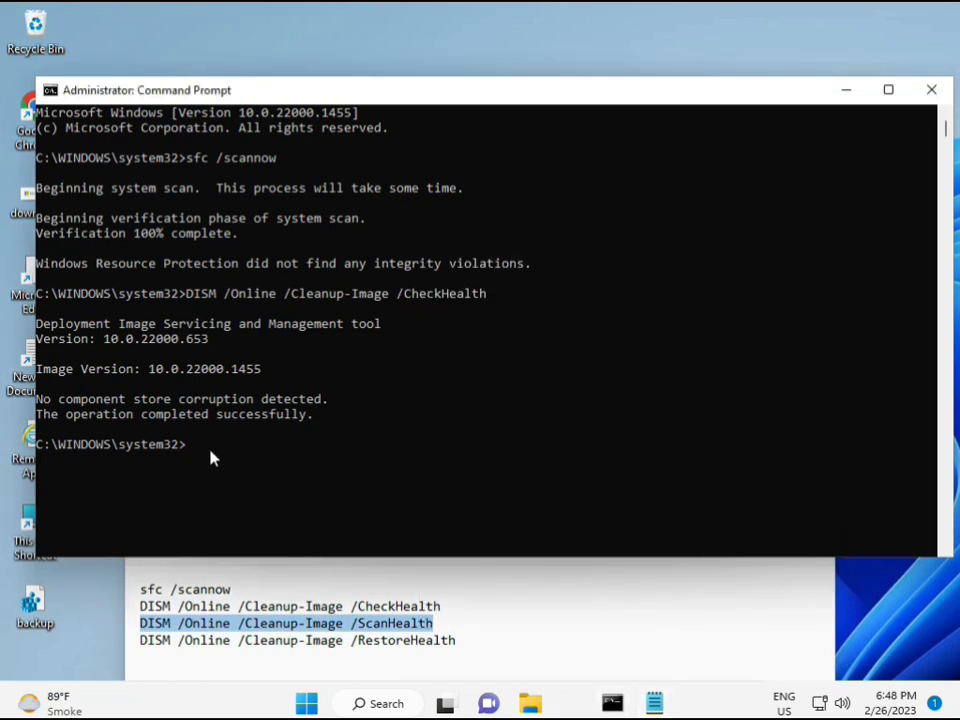
click(191, 447)
right_click(193, 451)
right_click(195, 454)
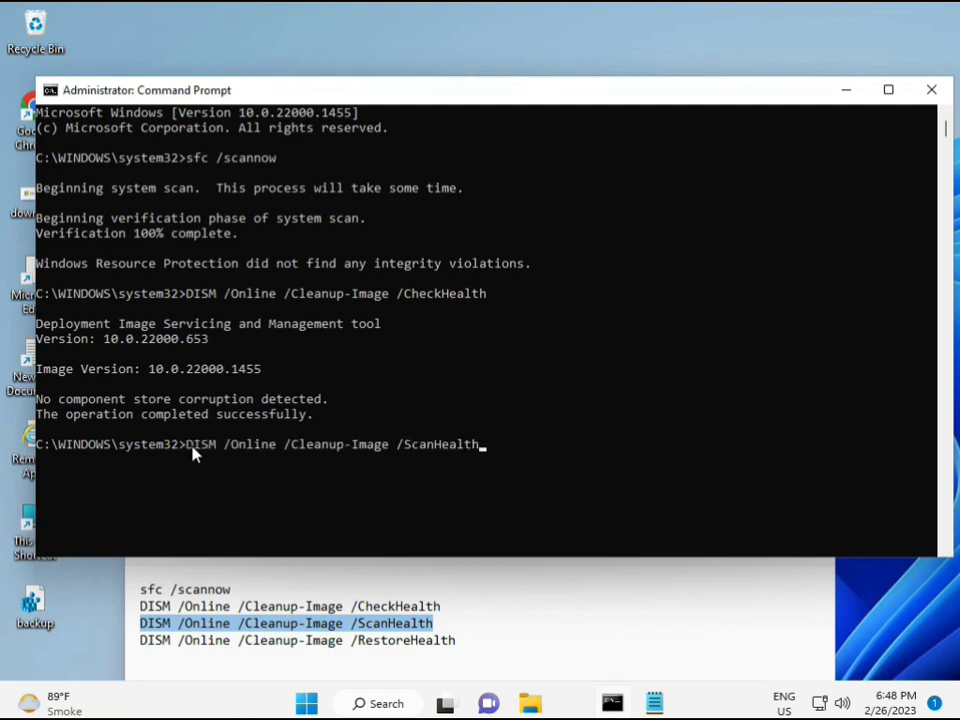
key(Return)
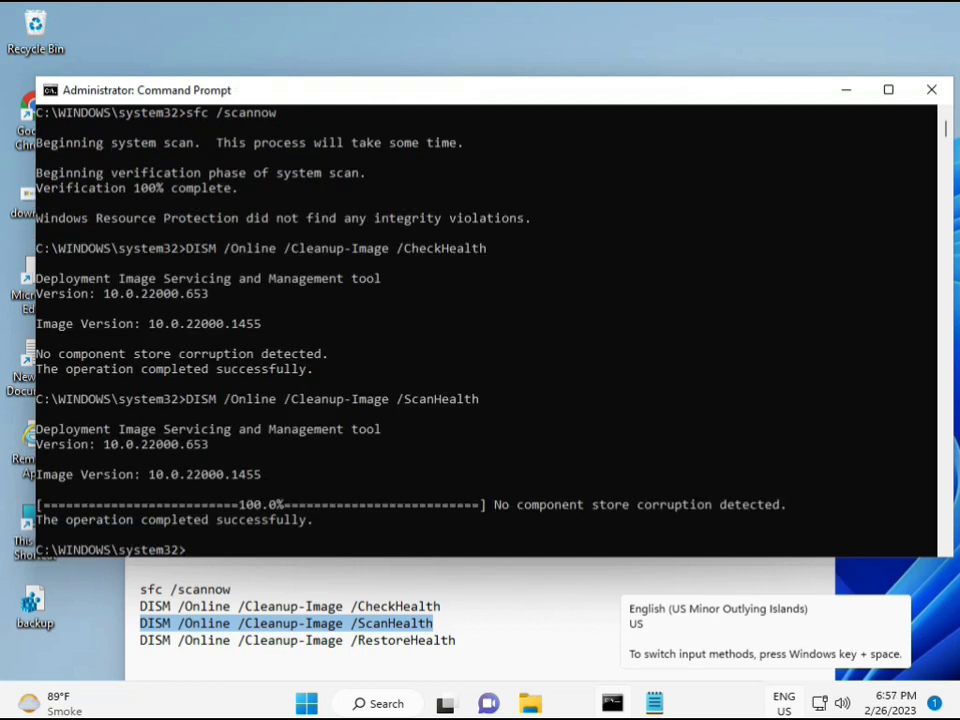
Step: Copy the DISM /Online /Cleanup-Image /RestoreHealth line from Notepad and paste it at the command prompt
drag(216, 520, 311, 522)
click(227, 645)
triple_click(227, 645)
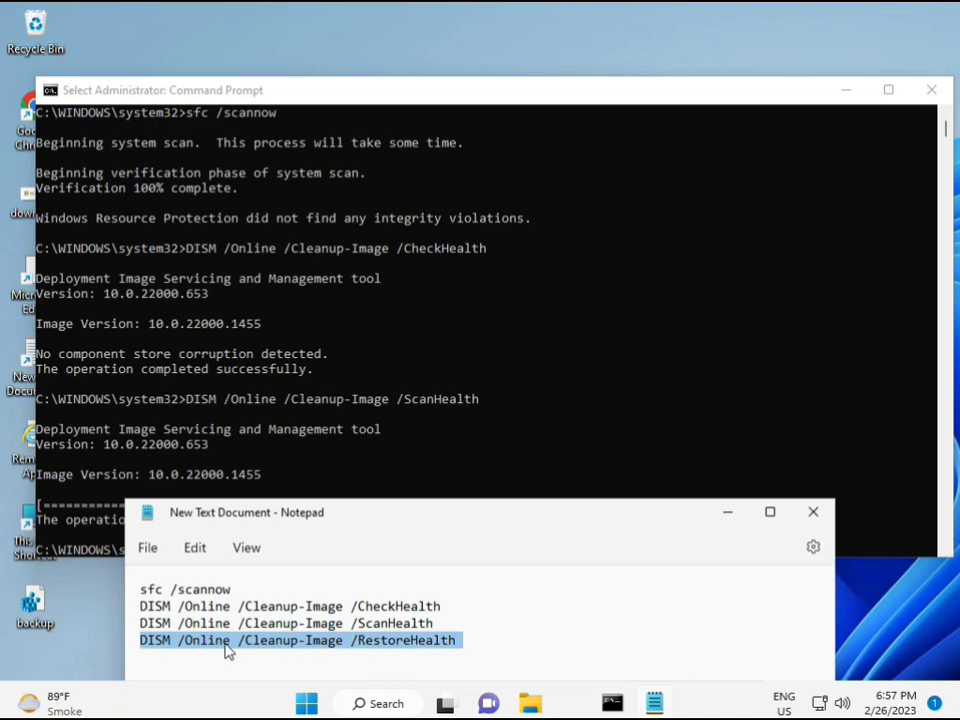
right_click(226, 646)
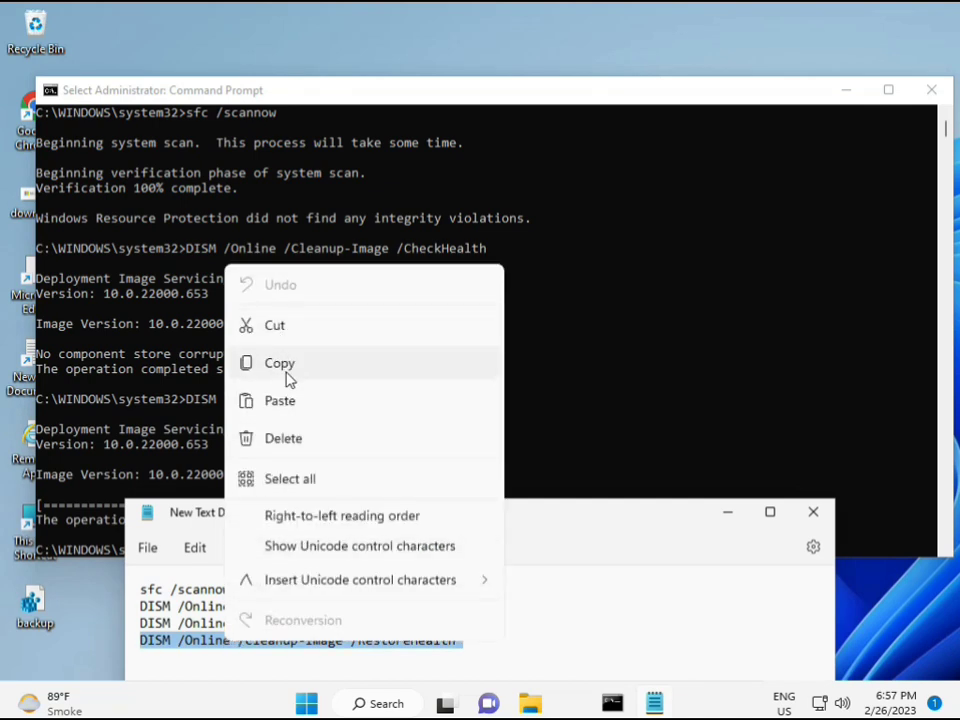
click(315, 370)
click(270, 489)
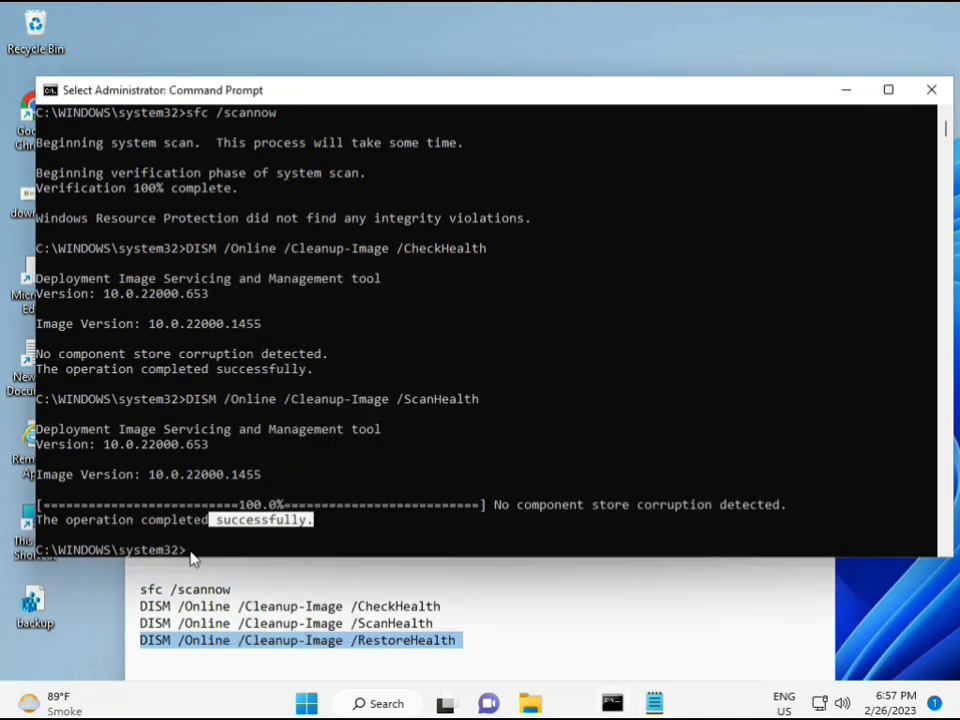
click(189, 549)
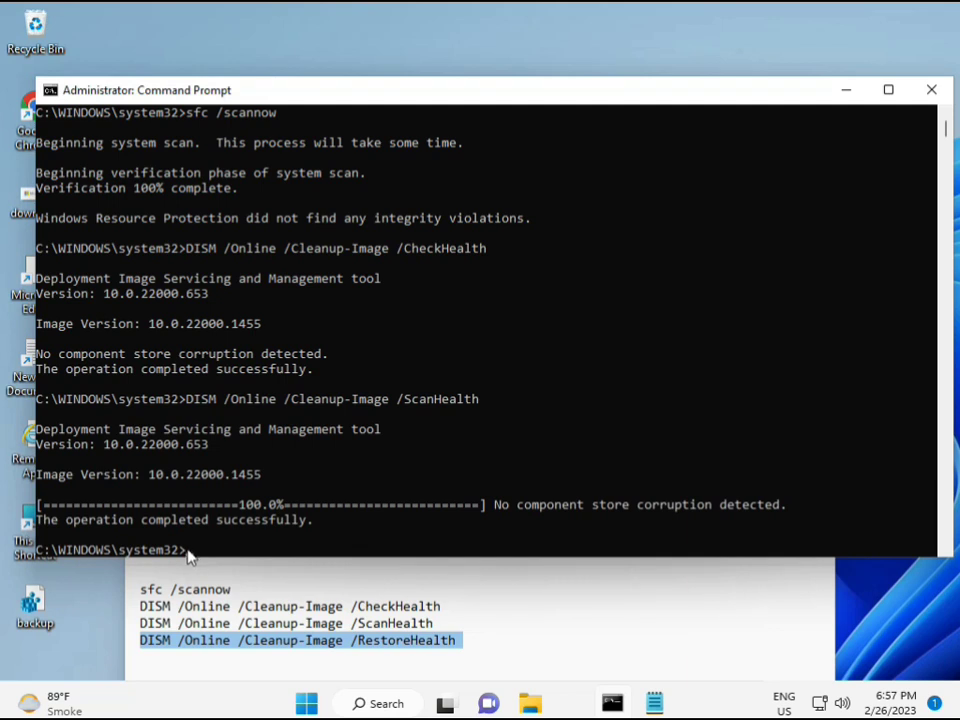
click(189, 549)
click(189, 549)
right_click(189, 557)
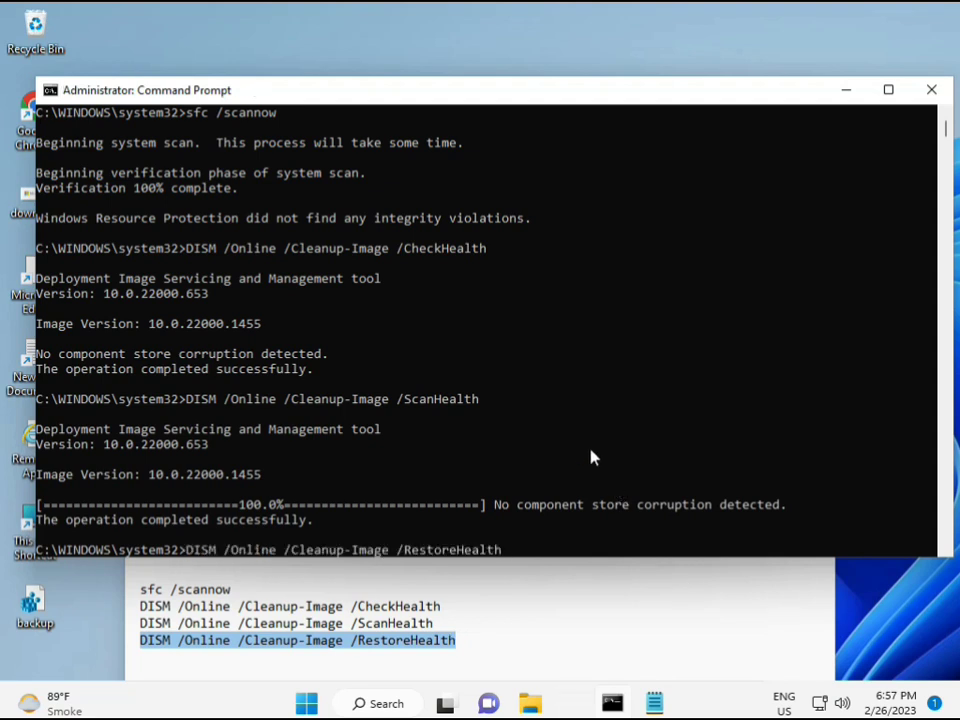
Step: Run the pasted RestoreHealth command to start repairing the Windows image
scroll(585, 453, down, 9)
scroll(568, 454, up, 9)
mouse_move(949, 133)
mouse_down()
mouse_move(950, 143)
mouse_move(947, 128)
mouse_up()
click(190, 280)
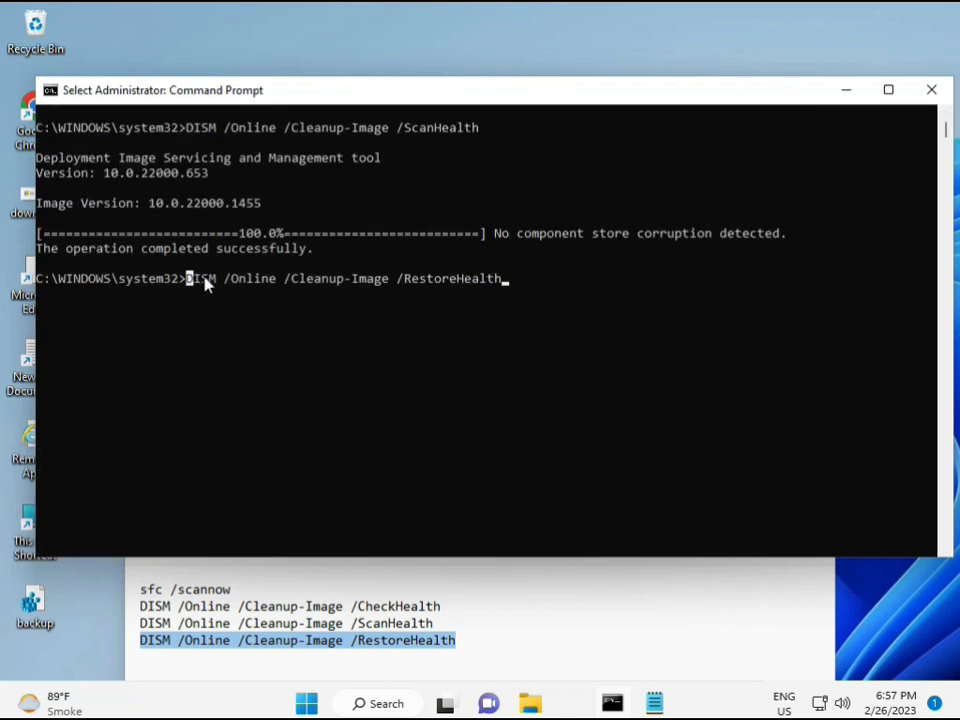
key(Return)
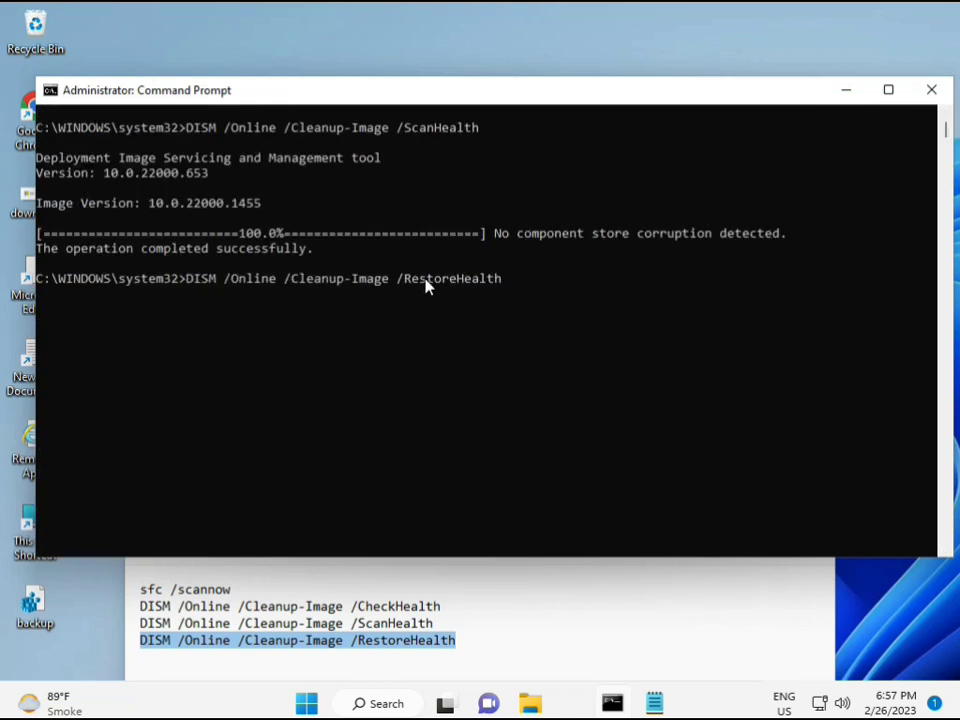
key(Return)
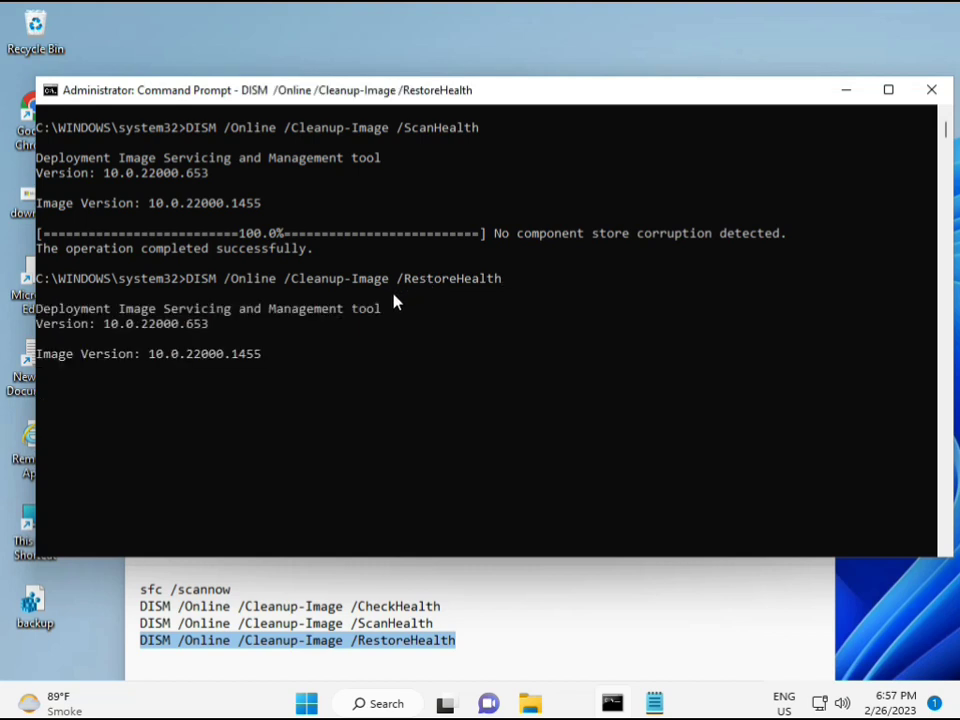